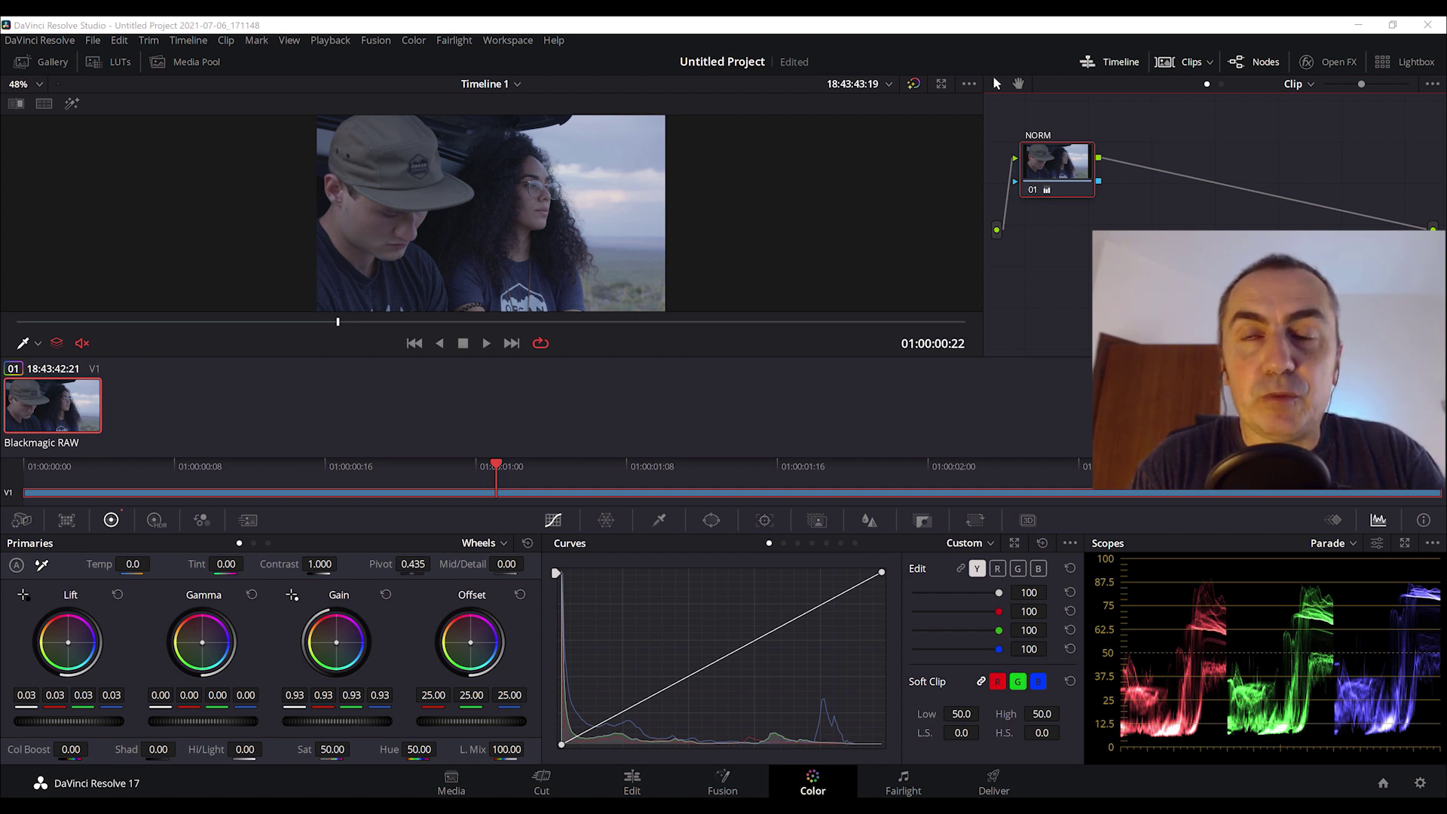
# Save the project holding the NORM-graded Blackmagic RAW clip with Ctrl+S
pyautogui.hotkey('ctrl', 's')
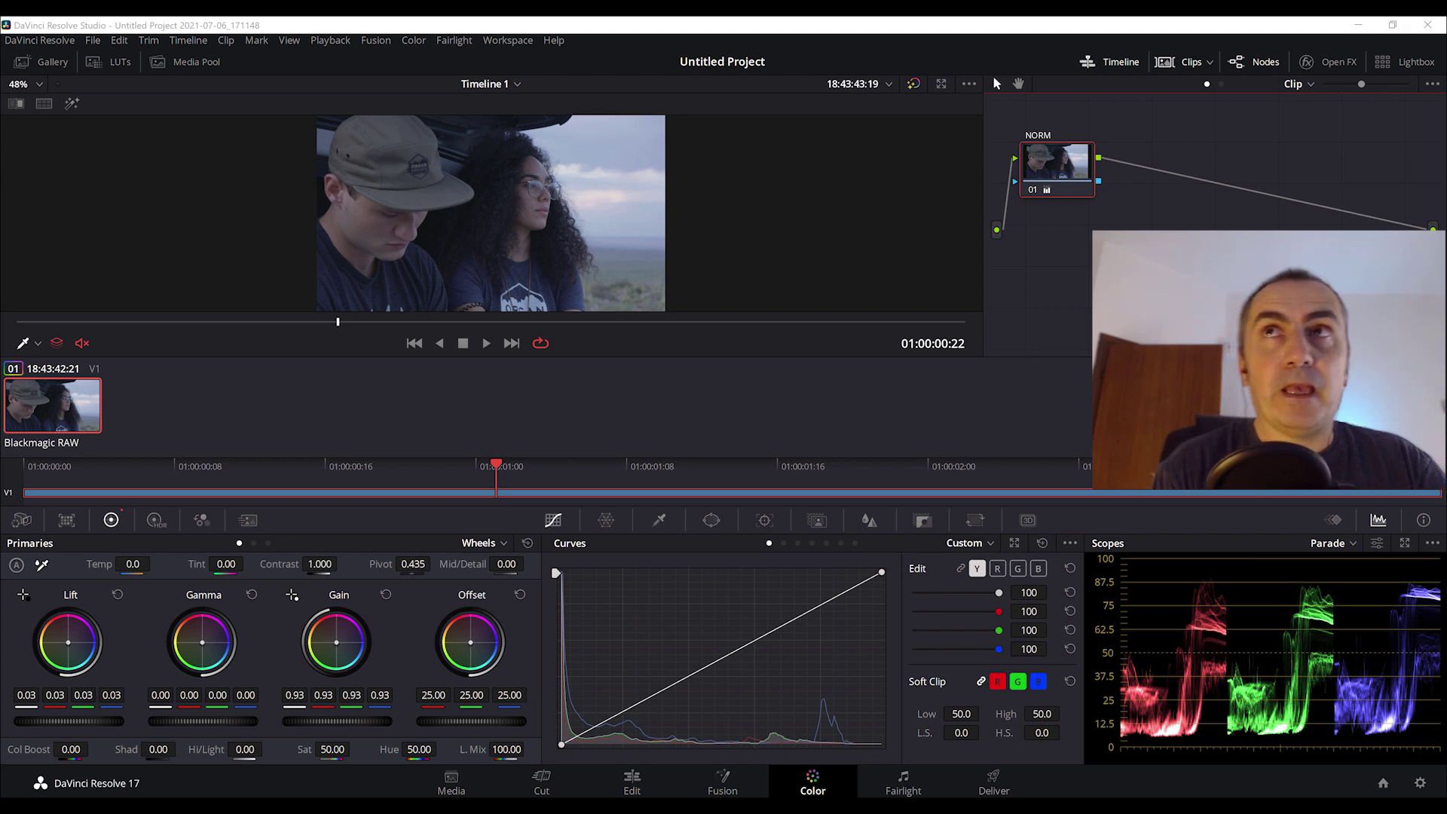
# Switch the scope type to Histogram and pop the scopes out into a floating window
pyautogui.click(1351, 544)
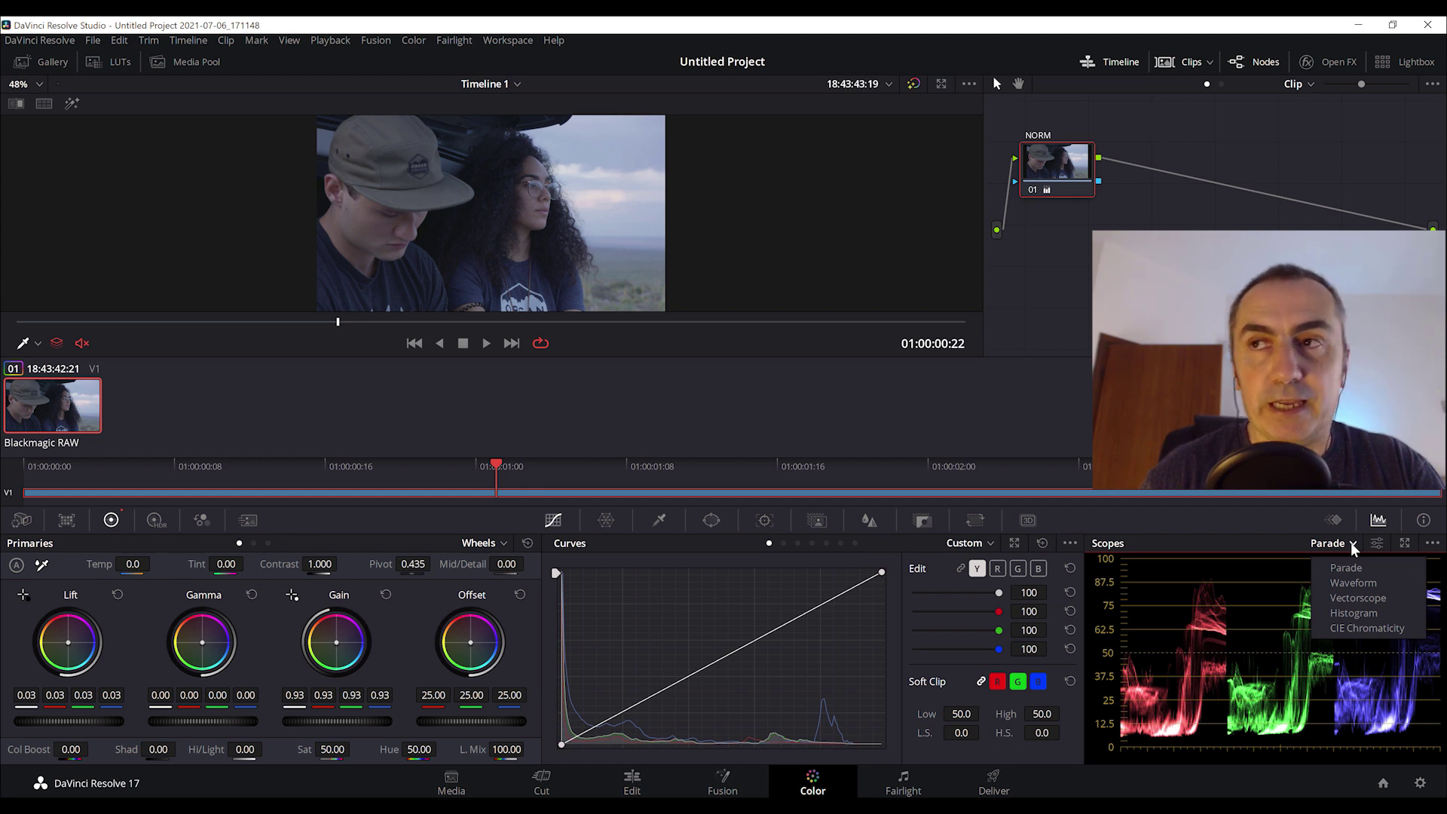
pyautogui.click(1350, 613)
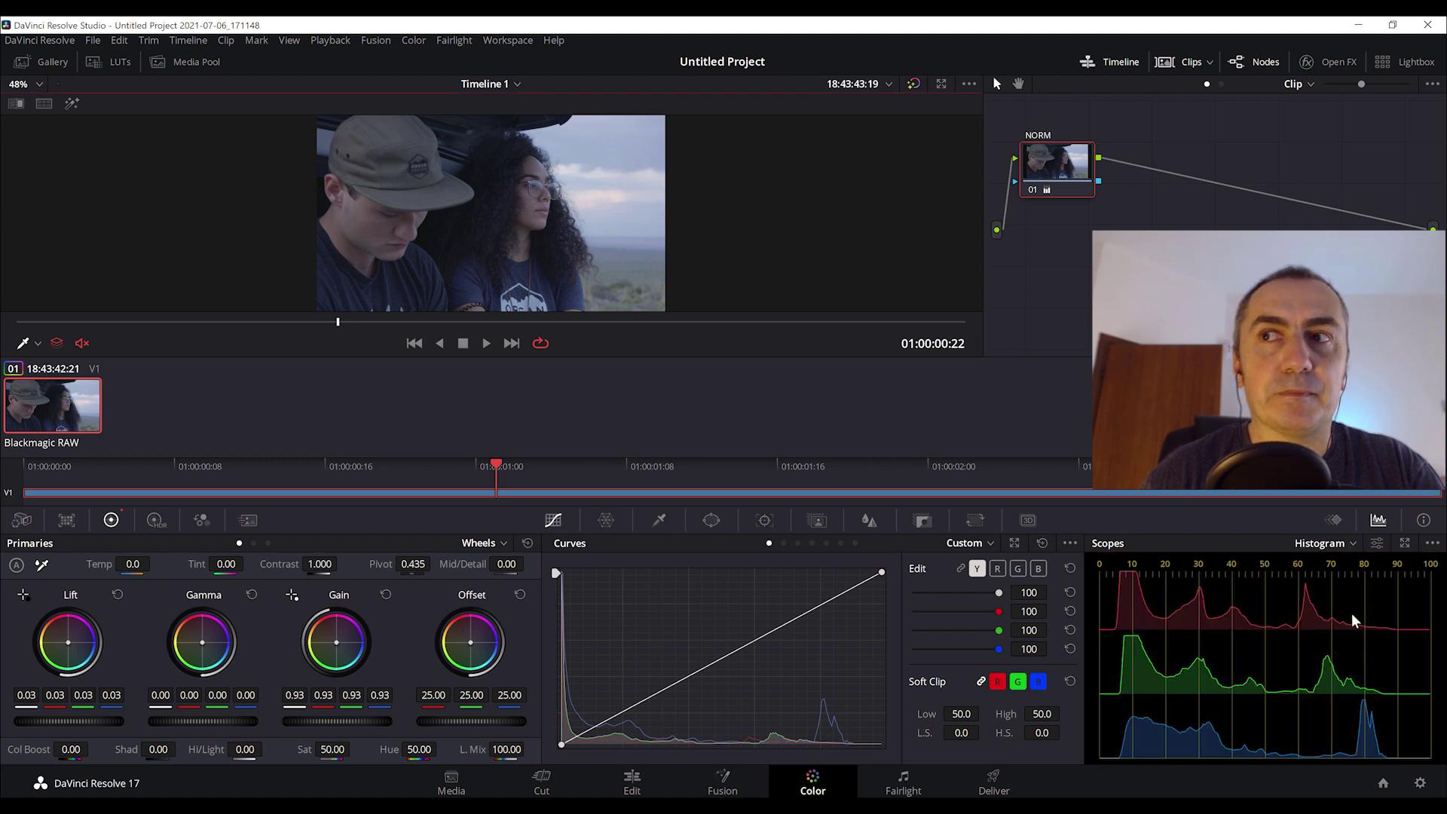
pyautogui.click(1404, 546)
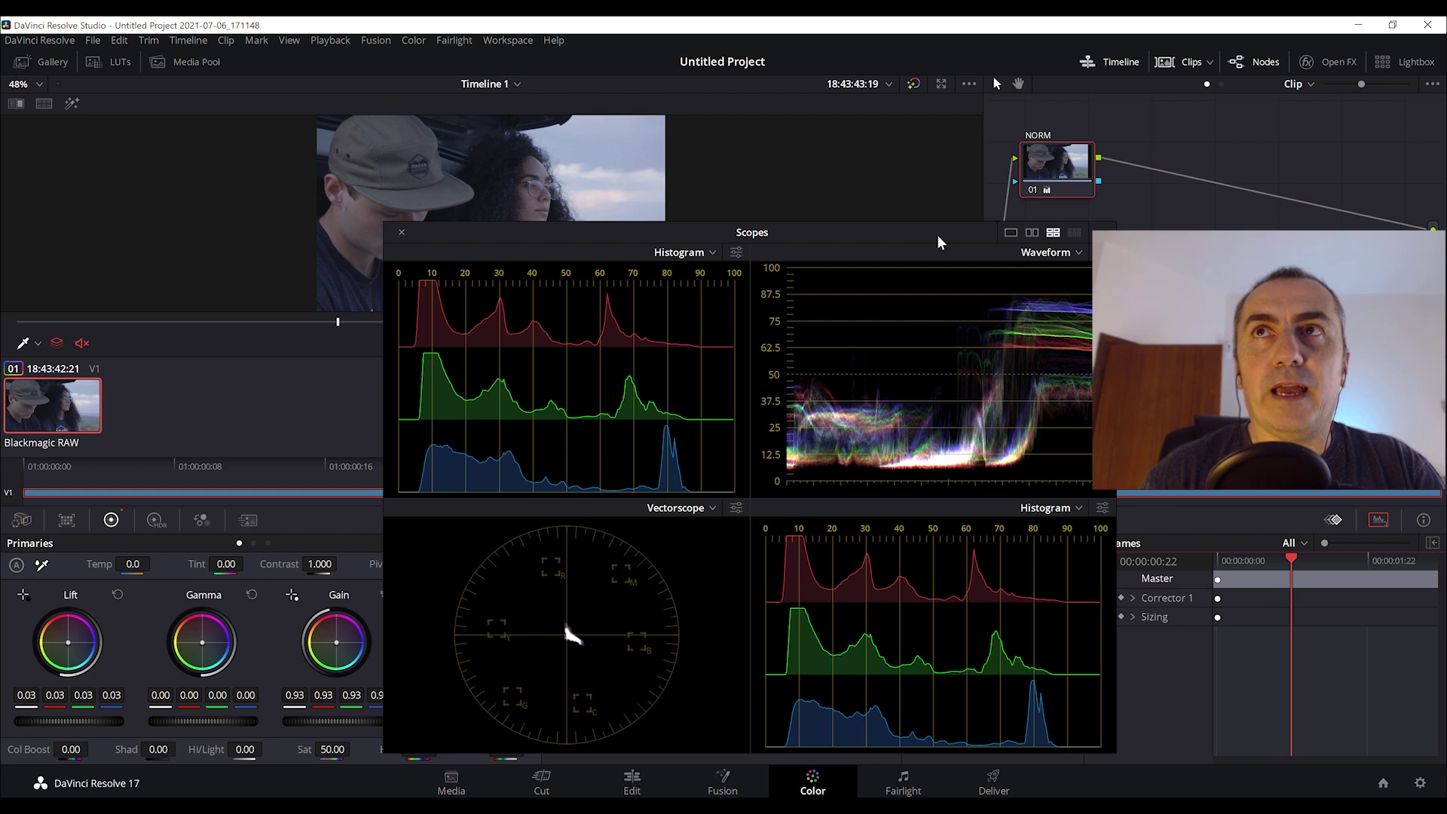
# Reposition the floating Scopes window and widen the node editor area
pyautogui.moveTo(939, 241); pyautogui.dragTo(959, 261)
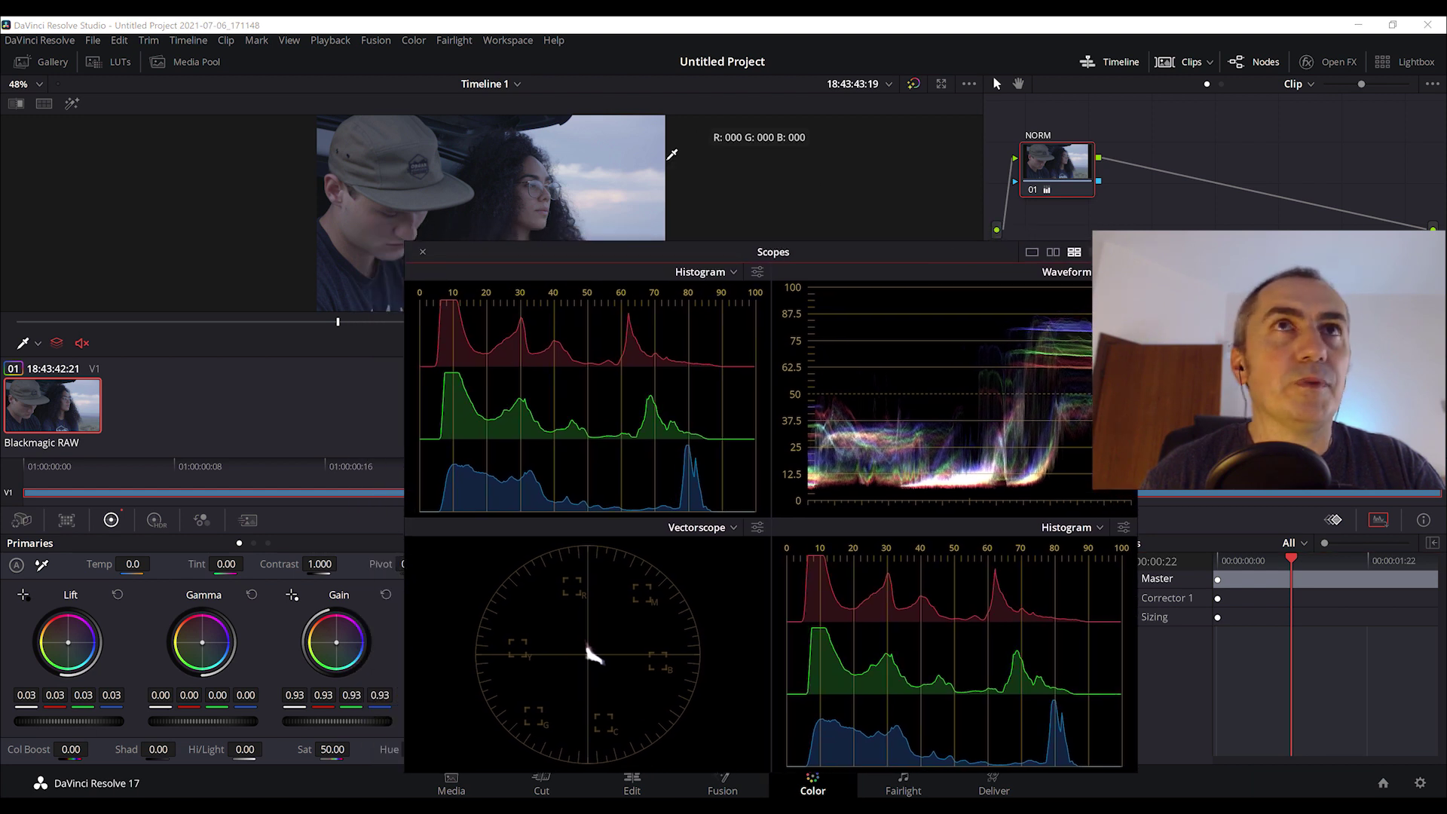
pyautogui.moveTo(983, 167); pyautogui.dragTo(768, 173)
pyautogui.moveTo(713, 252); pyautogui.dragTo(851, 253)
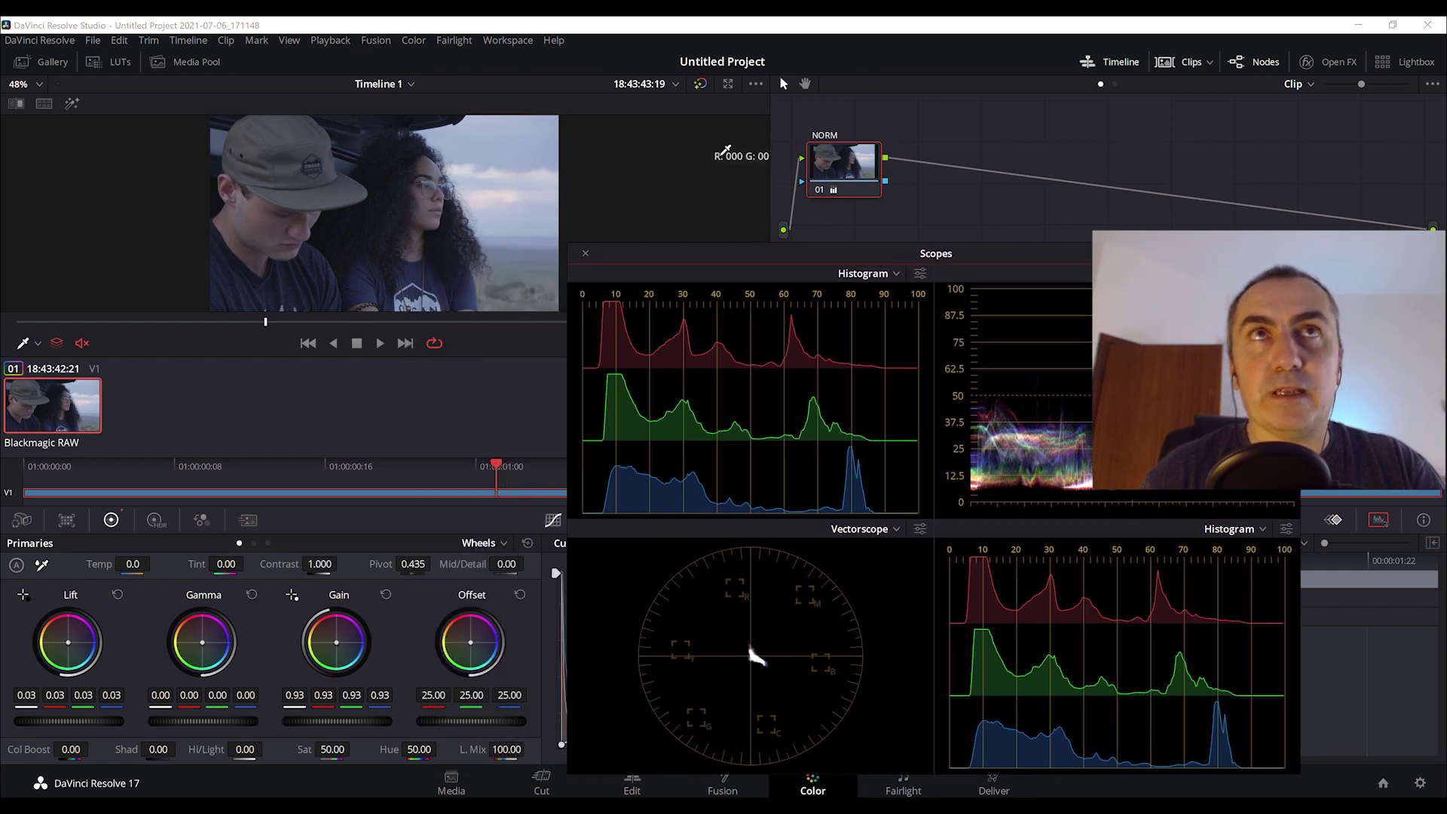
# Hide the clip strip, move the Scopes window right, and use the Single View histogram layout
pyautogui.click(1190, 66)
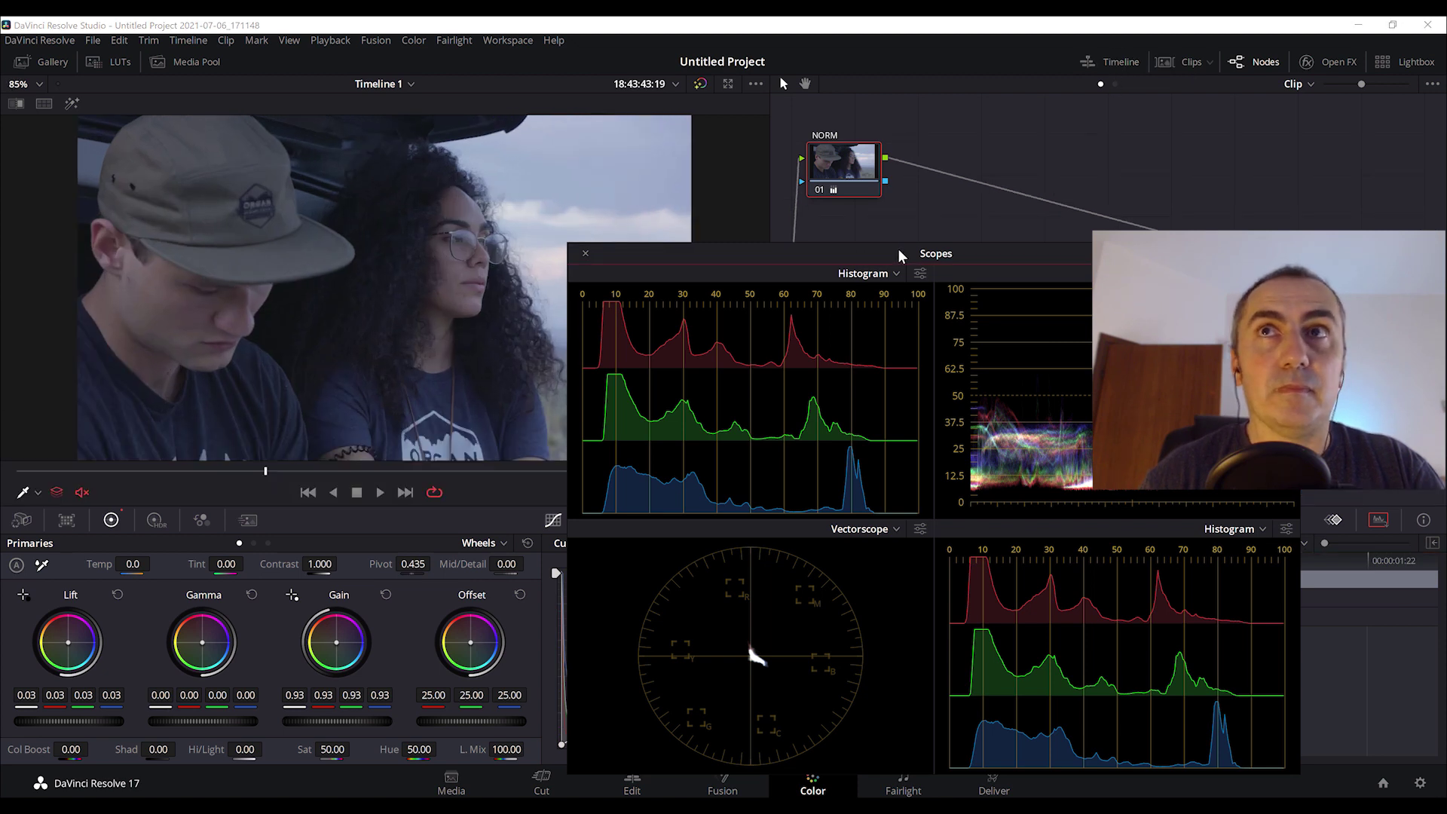
pyautogui.moveTo(900, 256); pyautogui.dragTo(1026, 234)
pyautogui.click(1320, 232)
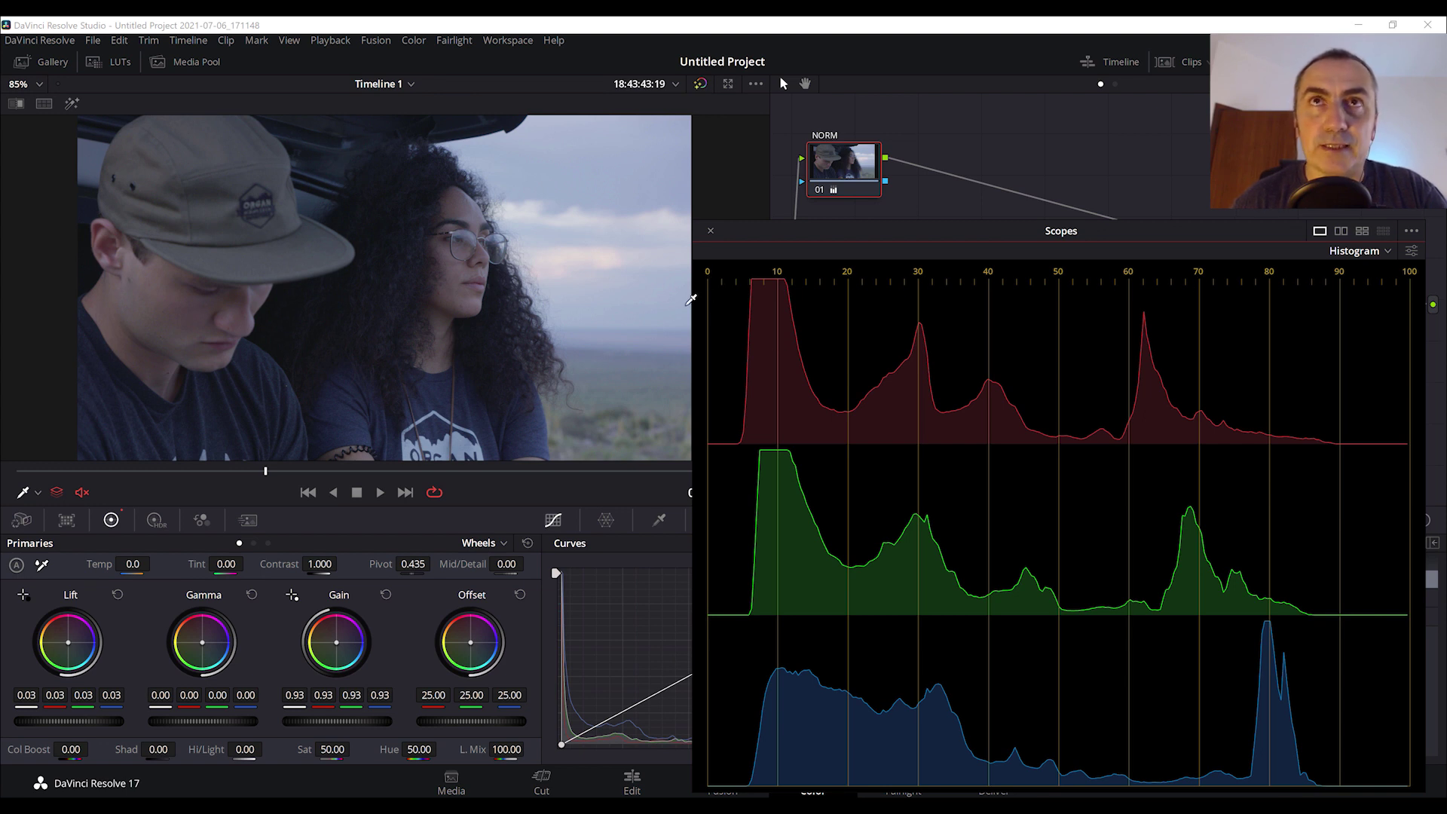
pyautogui.click(1409, 234)
pyautogui.moveTo(1385, 255)
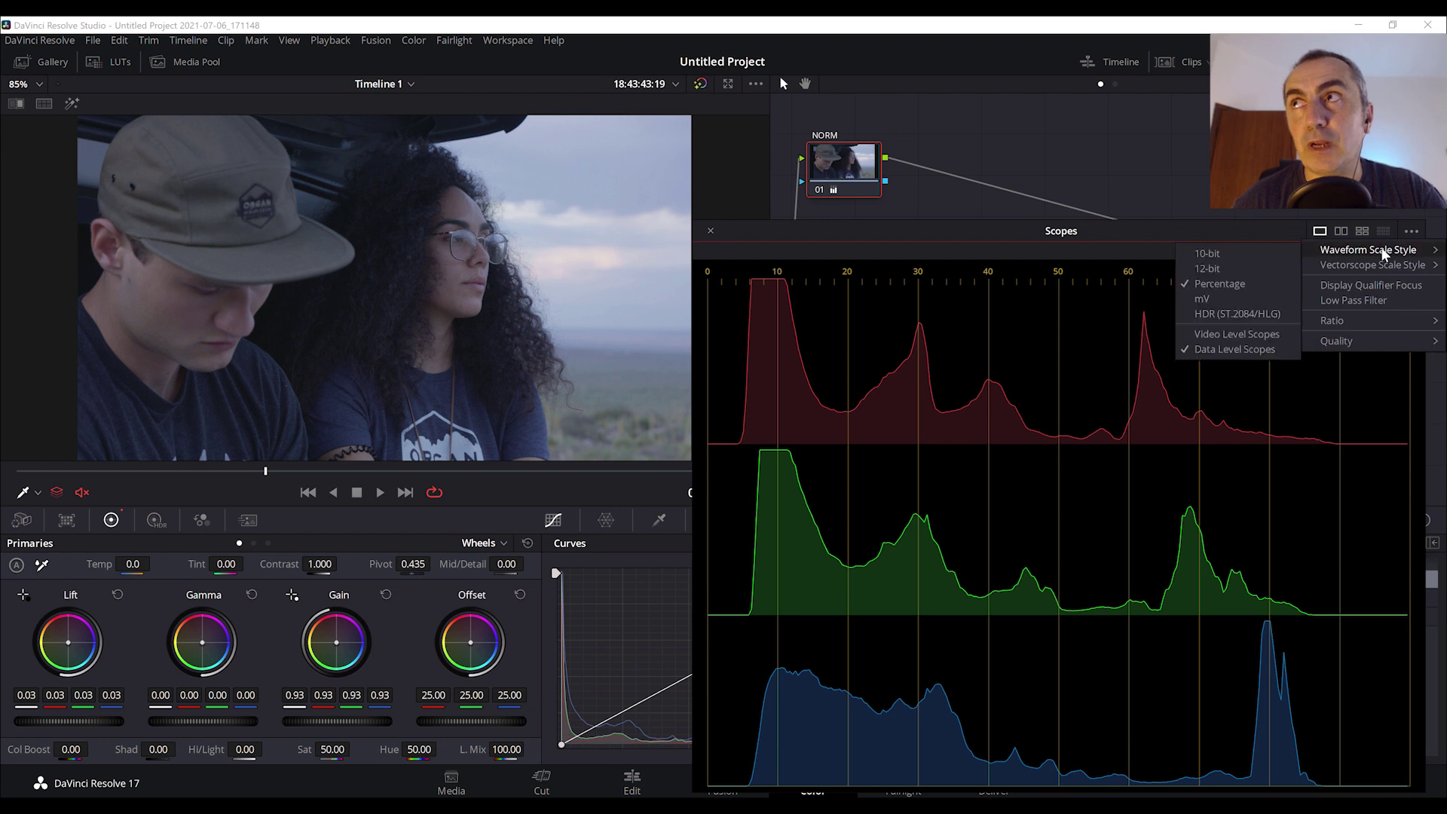
pyautogui.click(1207, 256)
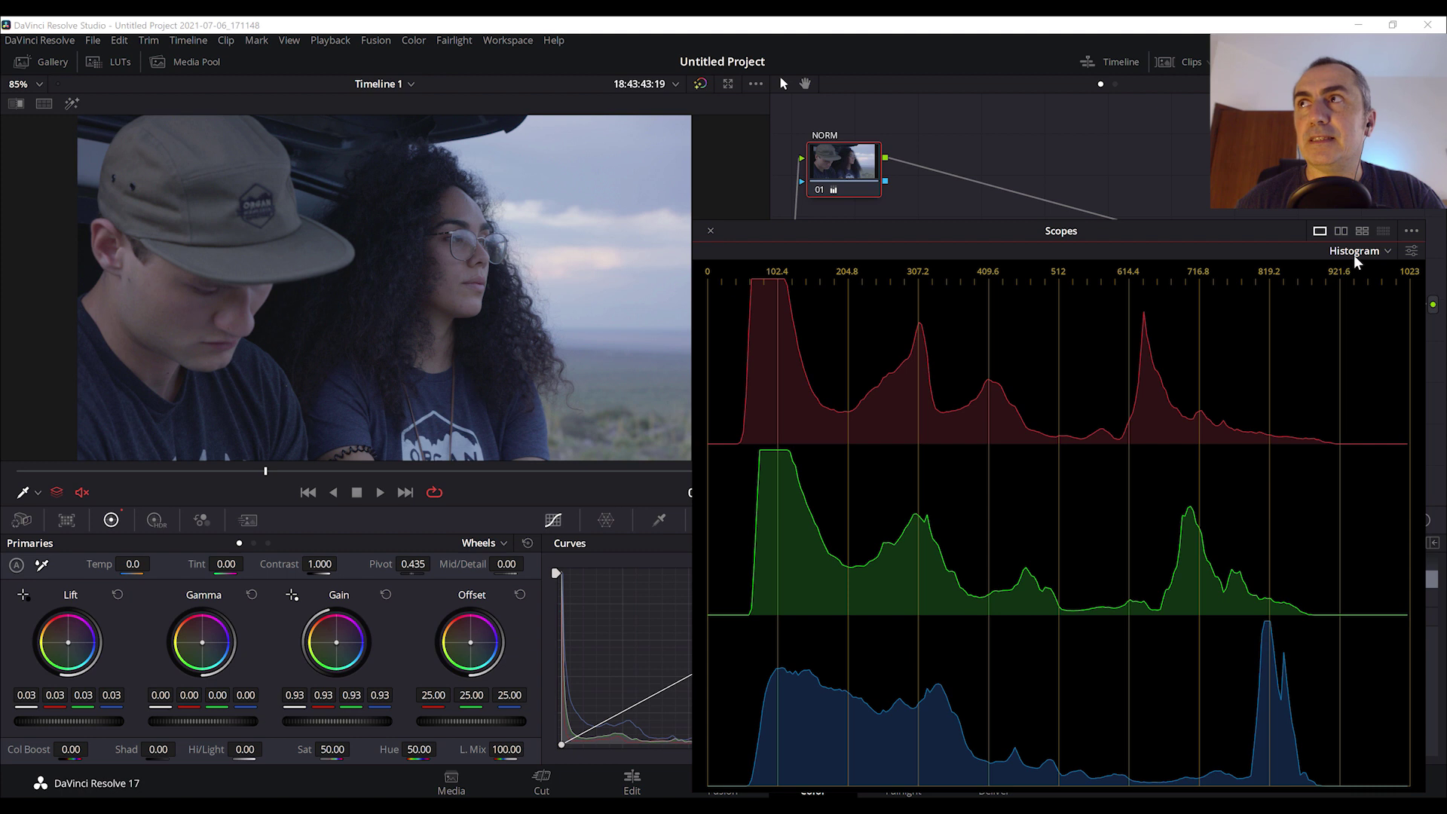
pyautogui.click(1409, 234)
pyautogui.moveTo(1357, 250)
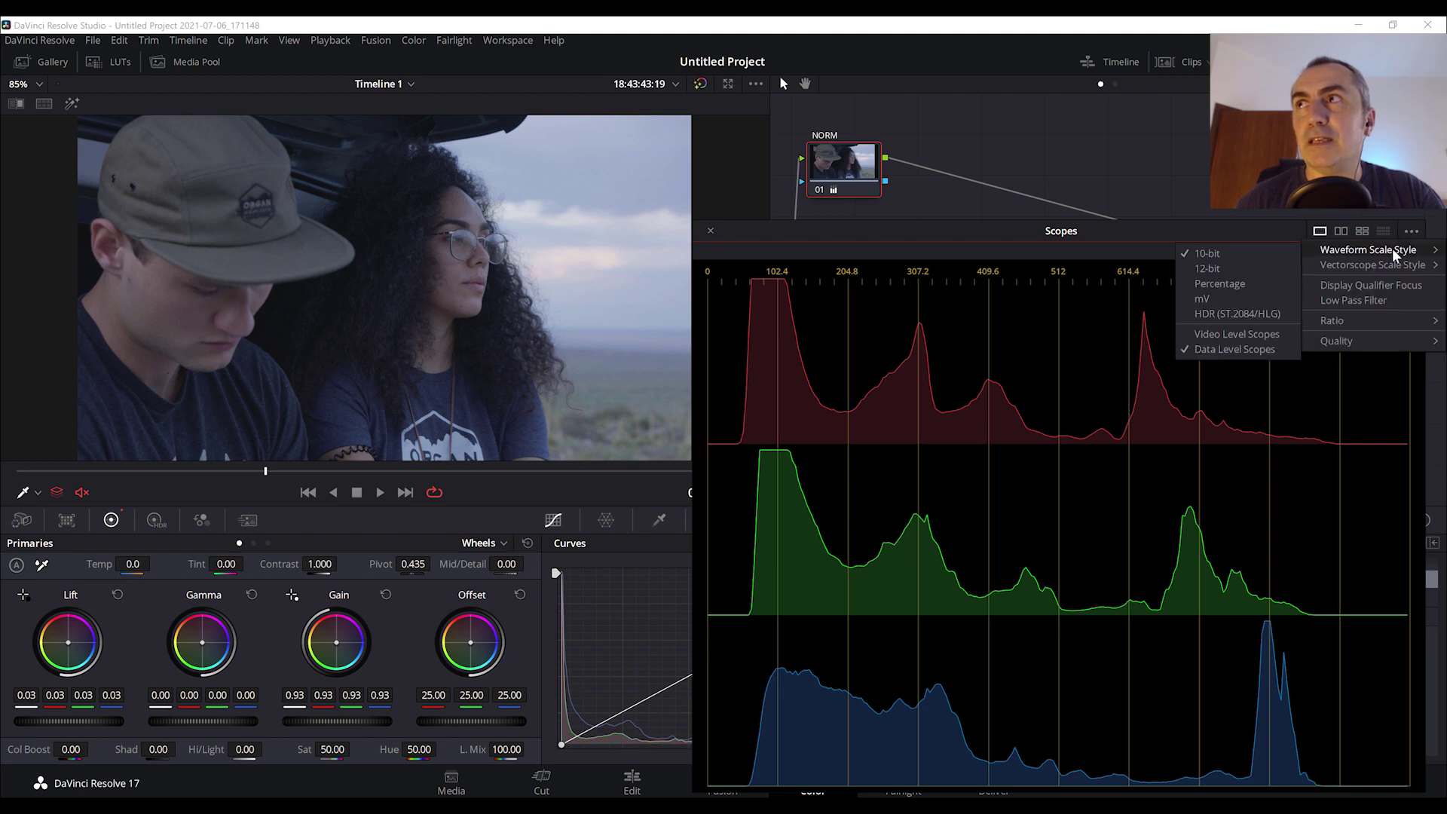
pyautogui.click(1206, 287)
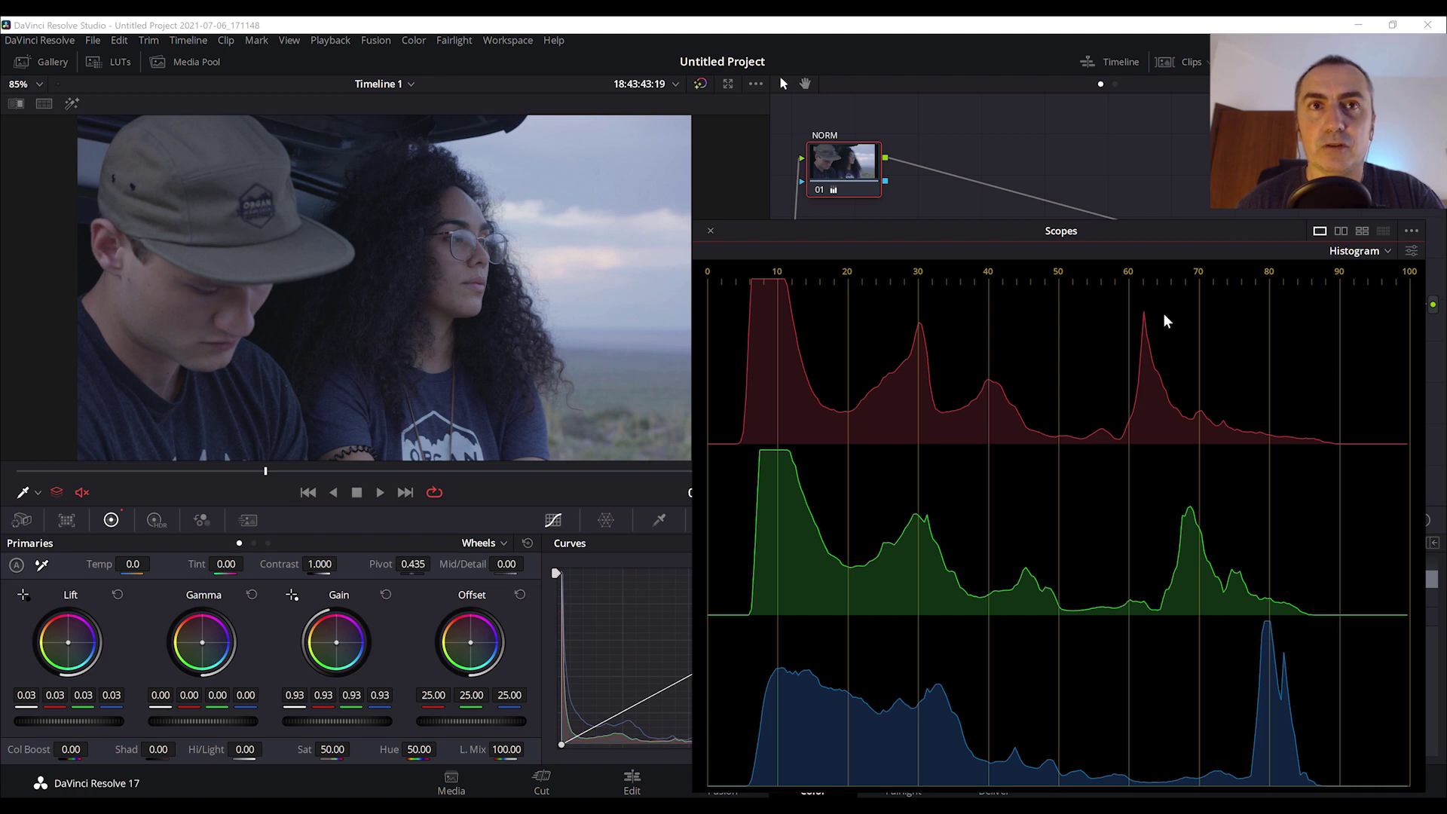
pyautogui.moveTo(656, 329)
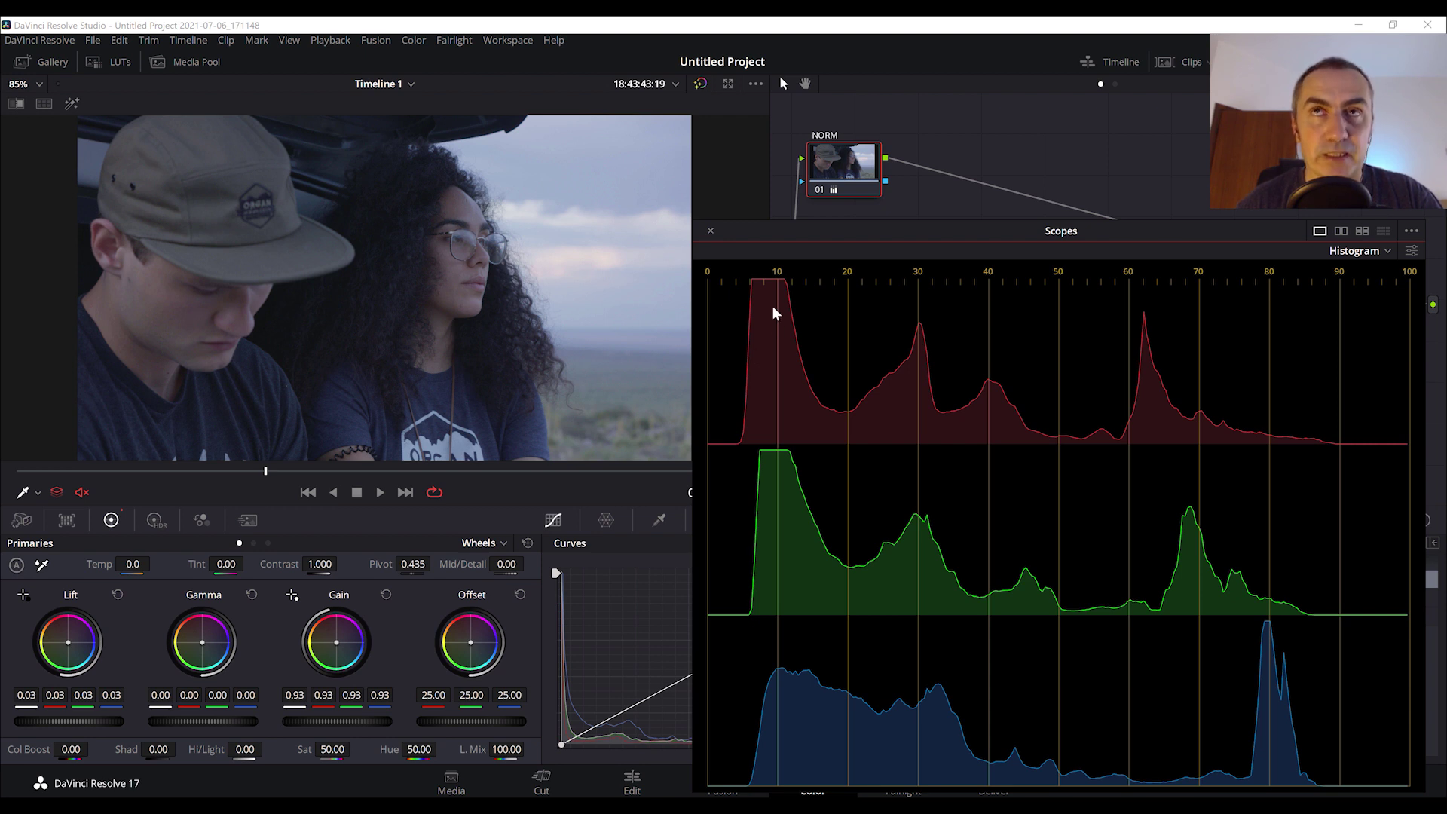
# Add serial node 02 after NORM, label it 'Test', and save the project
pyautogui.click(847, 170)
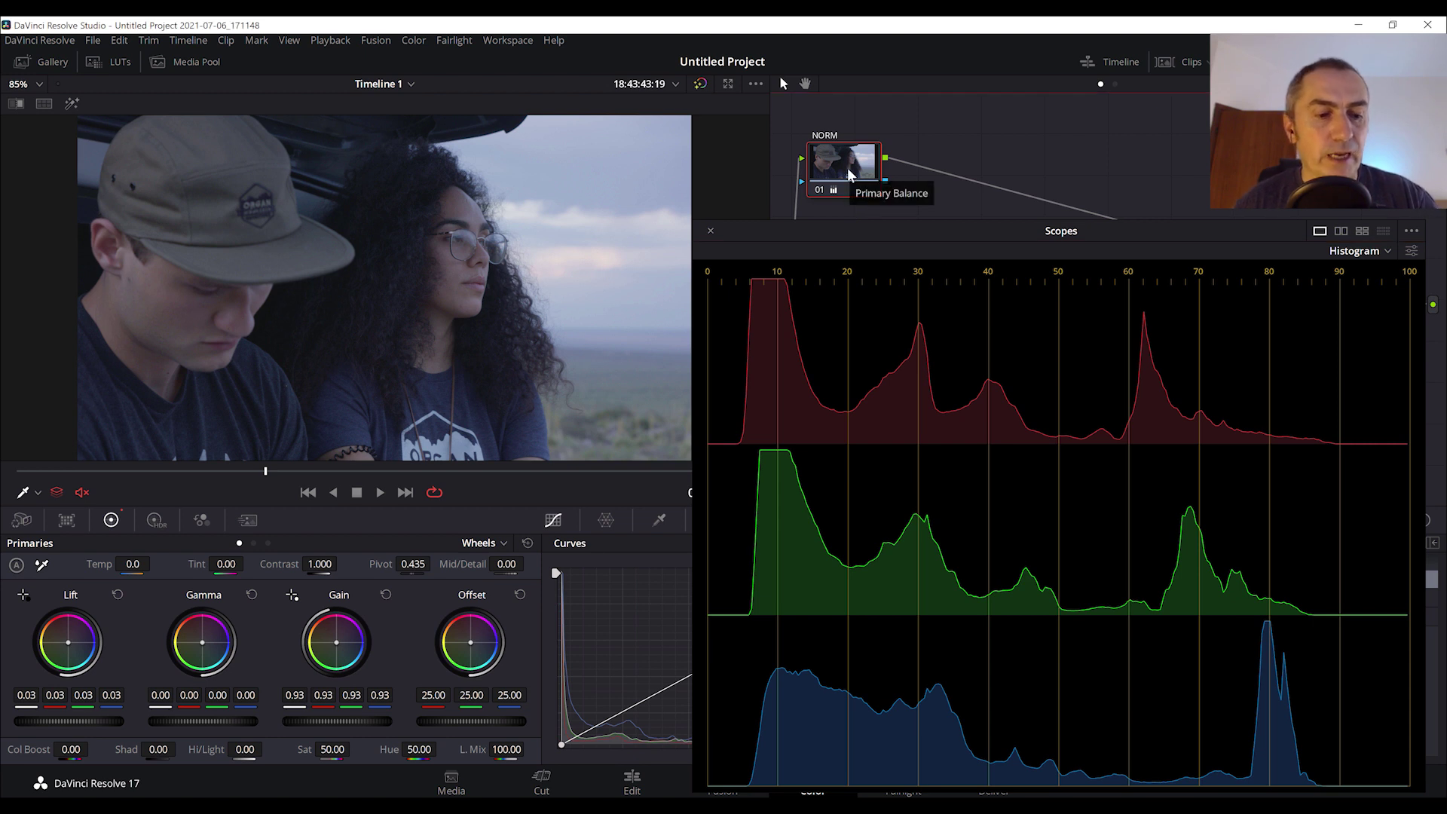
pyautogui.hotkey('alt', 's')
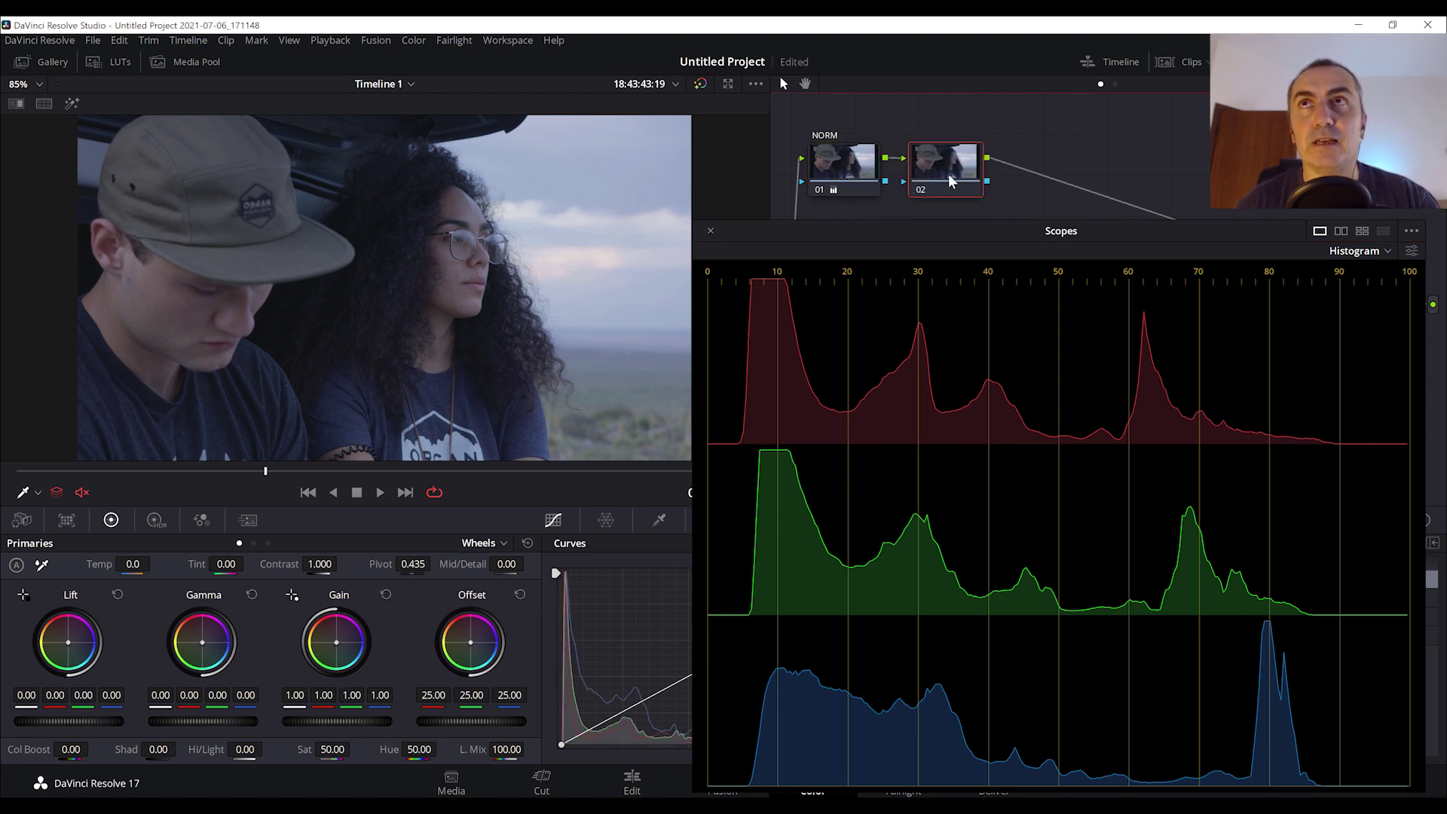
pyautogui.doubleClick(951, 180)
pyautogui.write('Test')
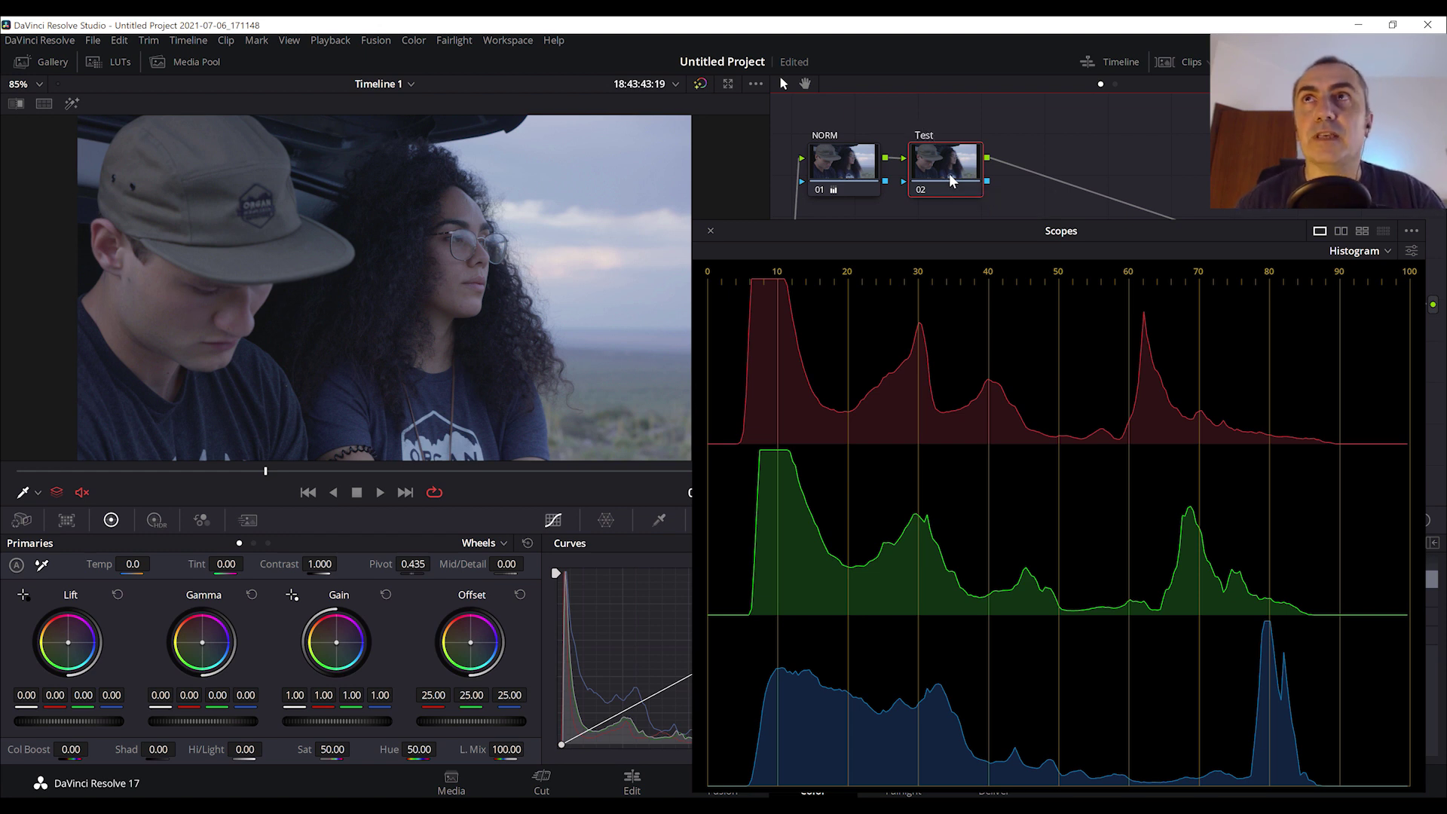
pyautogui.click(928, 178)
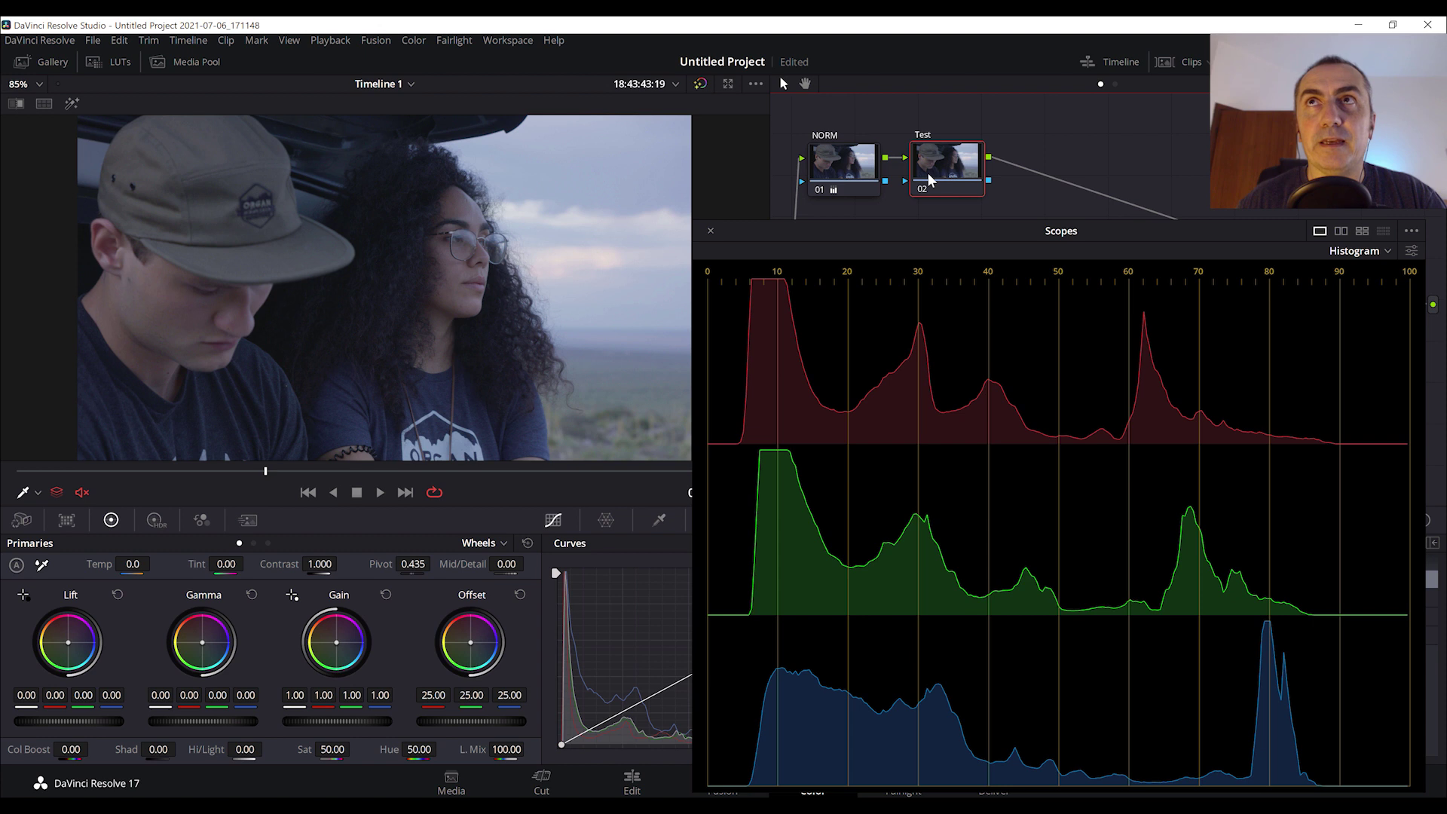
pyautogui.hotkey('ctrl', 's')
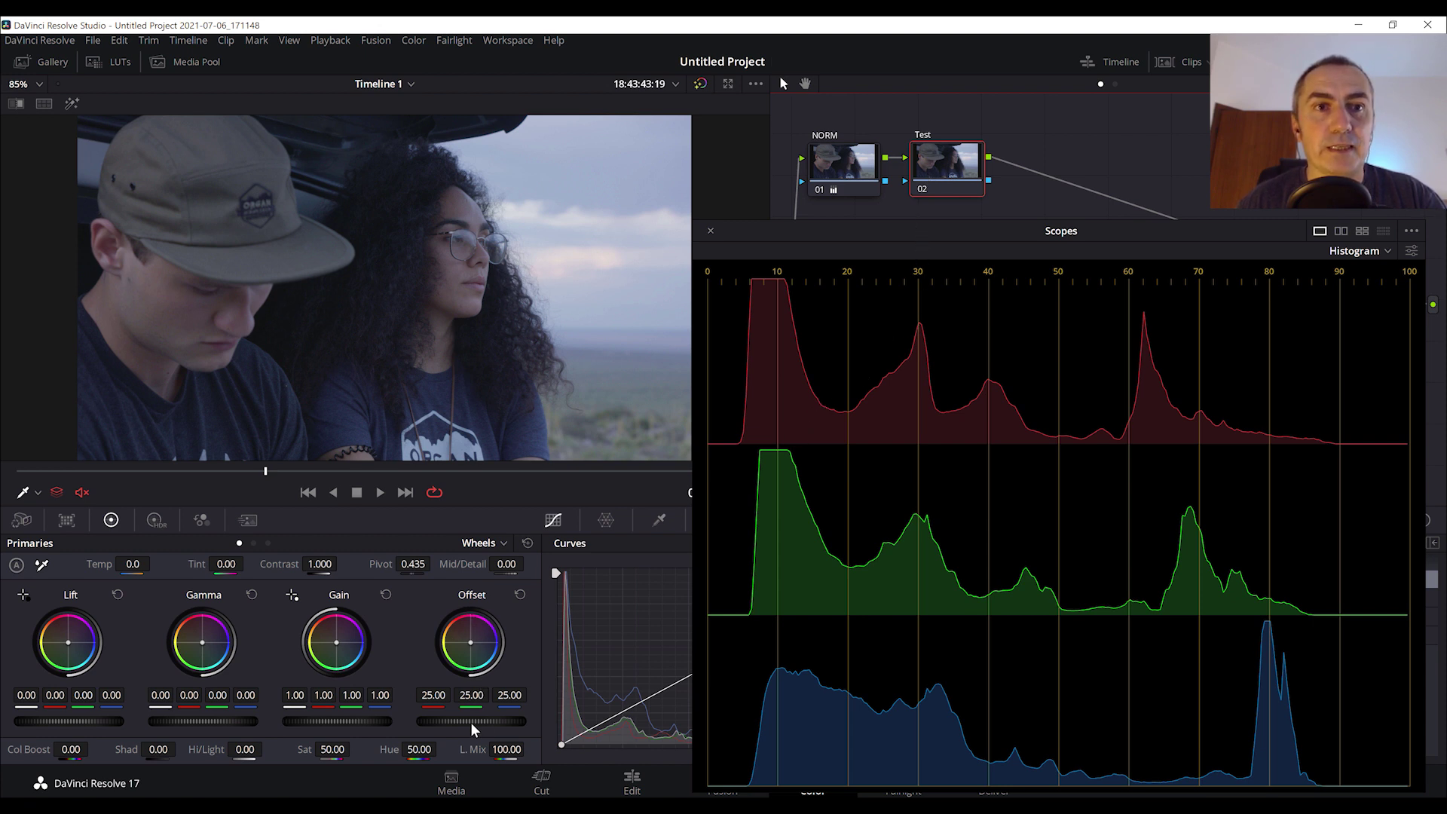
pyautogui.moveTo(471, 721); pyautogui.dragTo(543, 720)
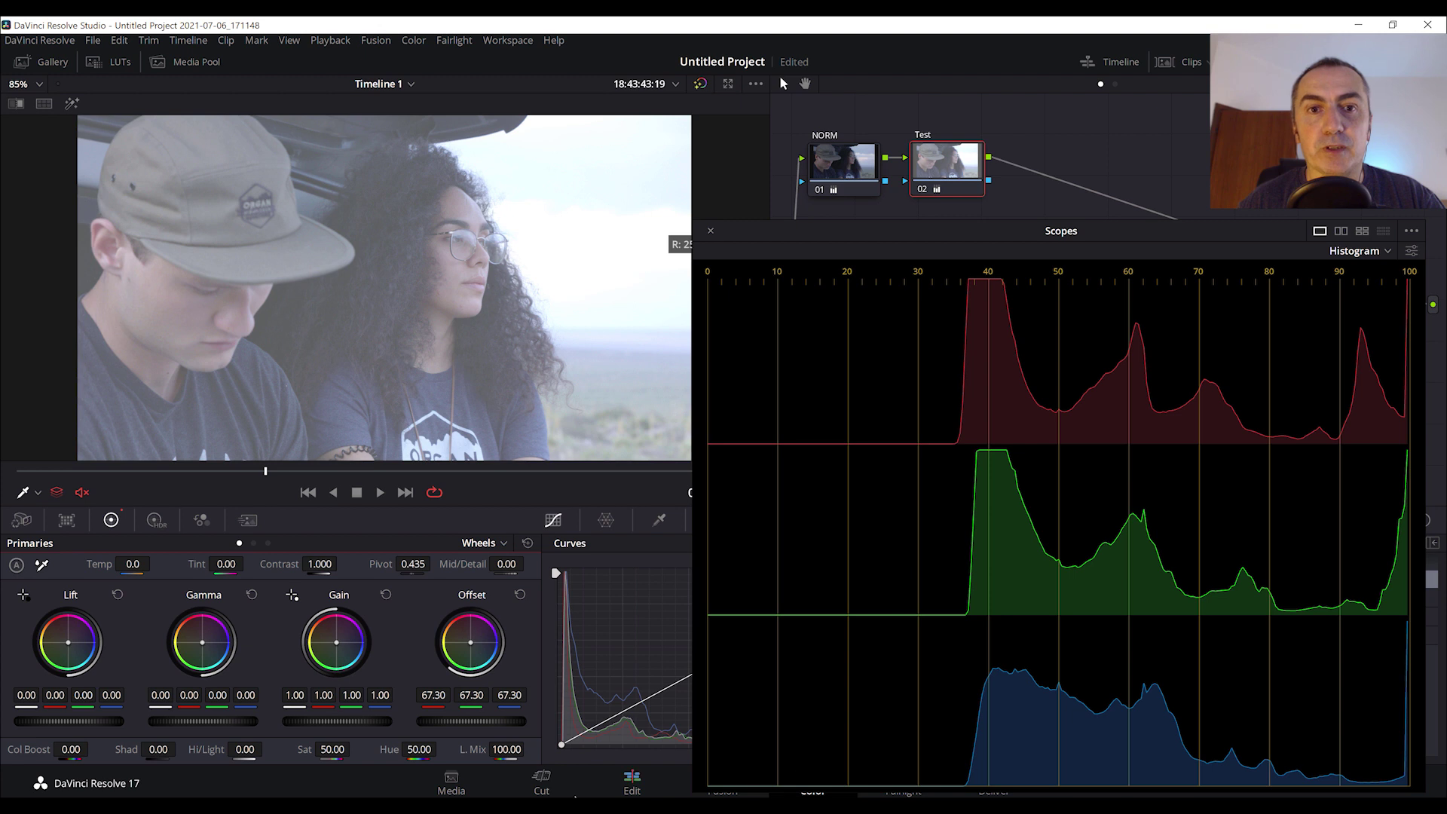
pyautogui.moveTo(474, 720); pyautogui.dragTo(354, 721)
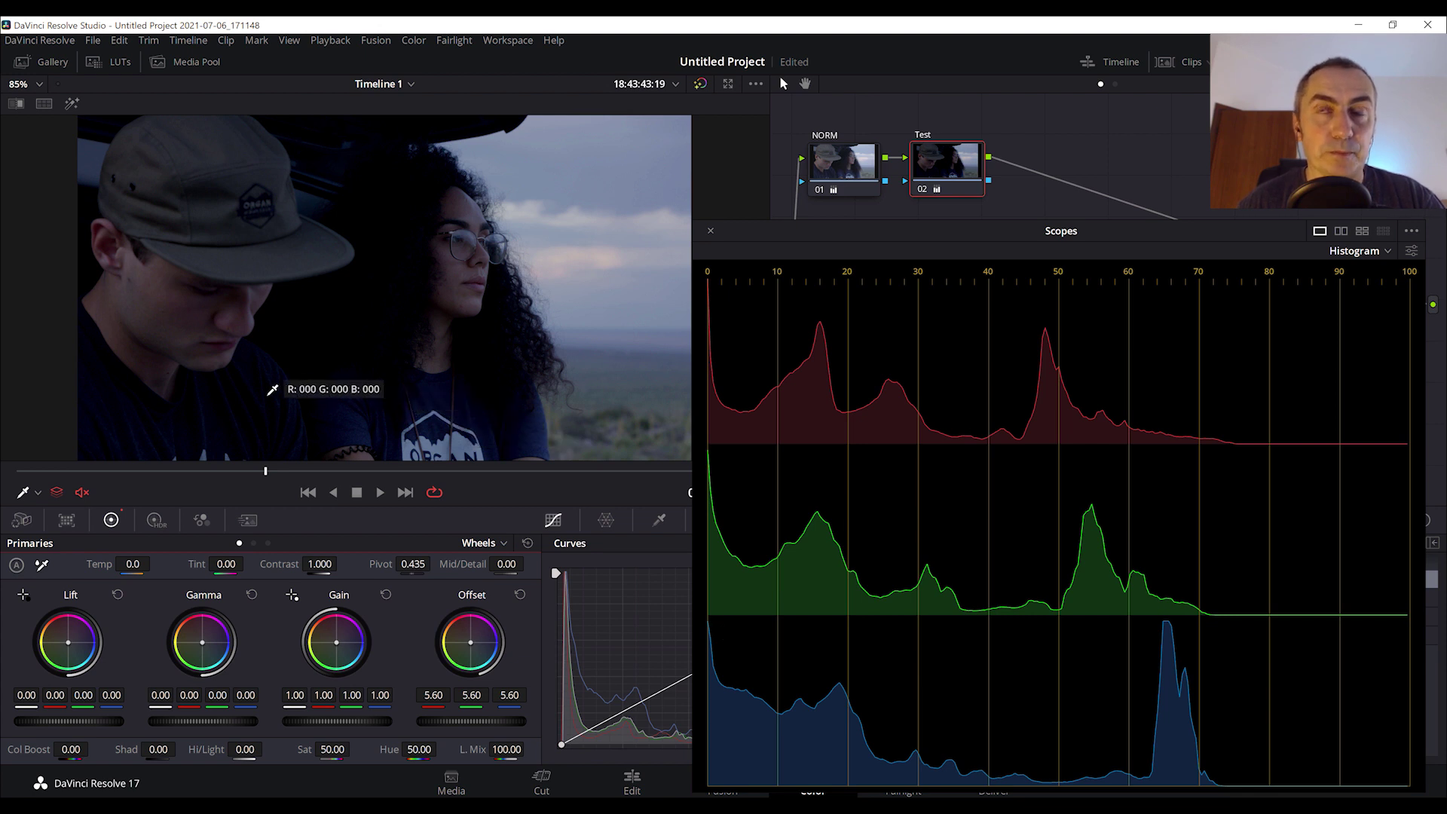
pyautogui.click(520, 594)
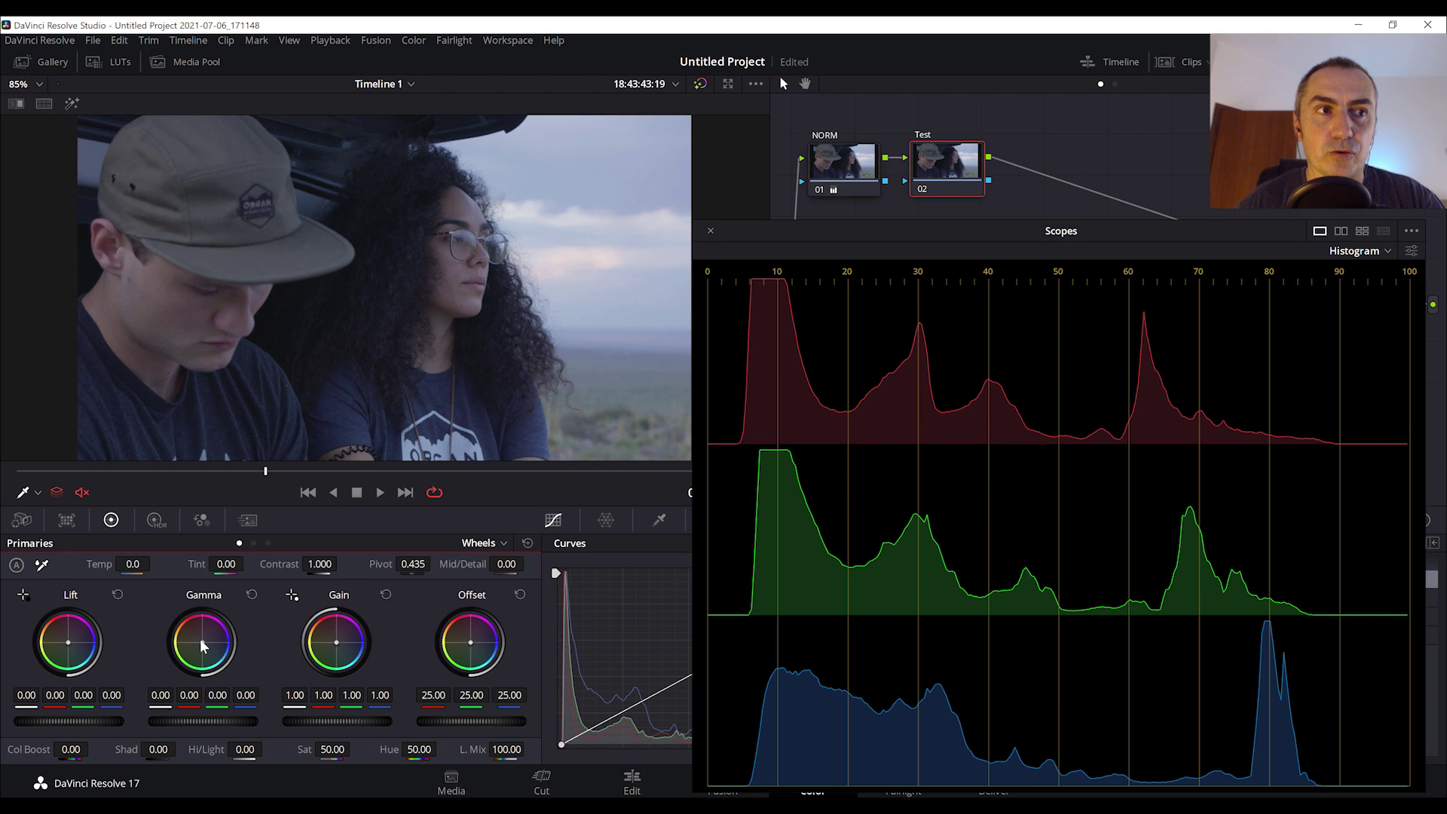
pyautogui.moveTo(202, 645); pyautogui.dragTo(198, 628)
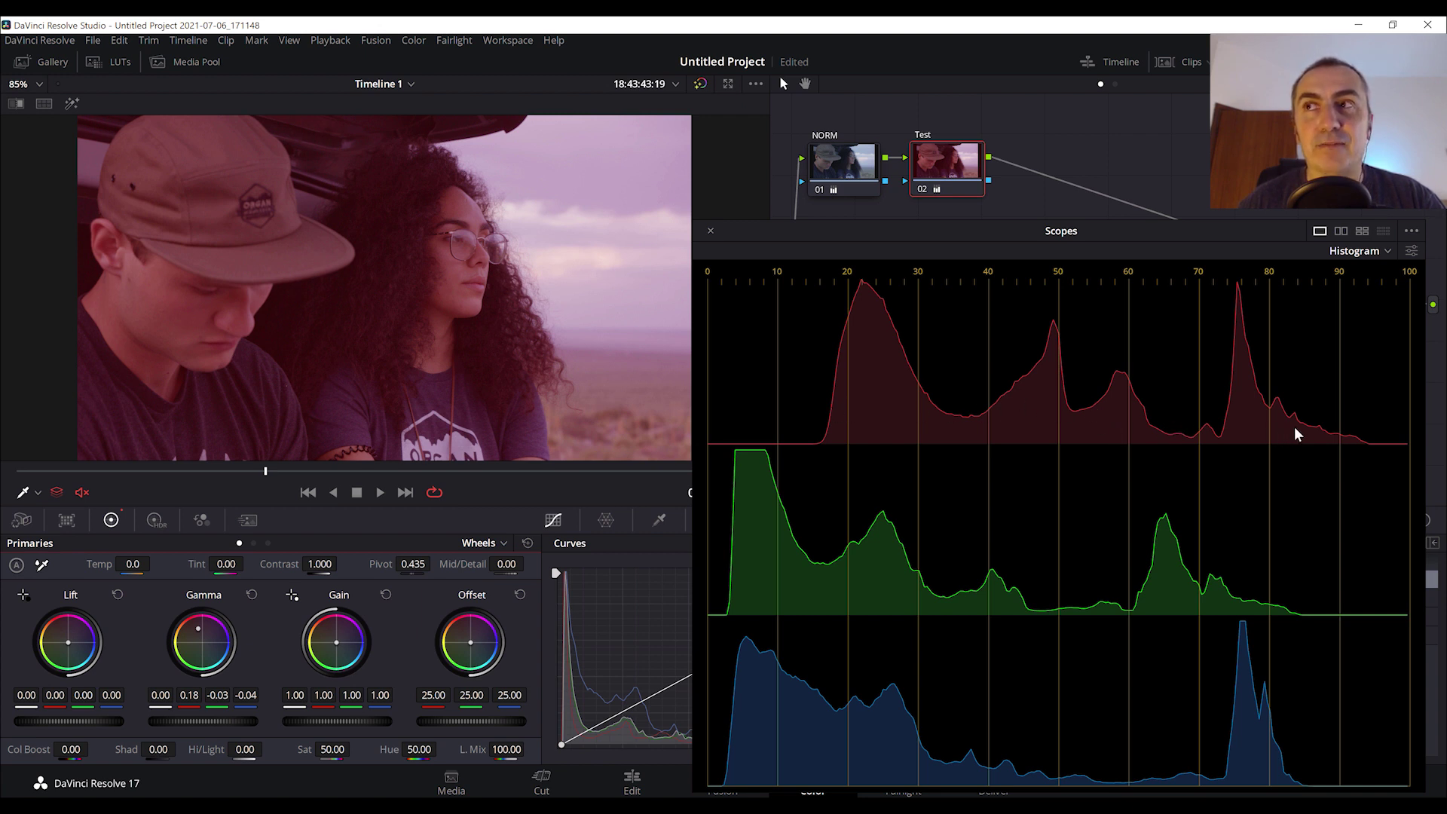
pyautogui.moveTo(391, 342)
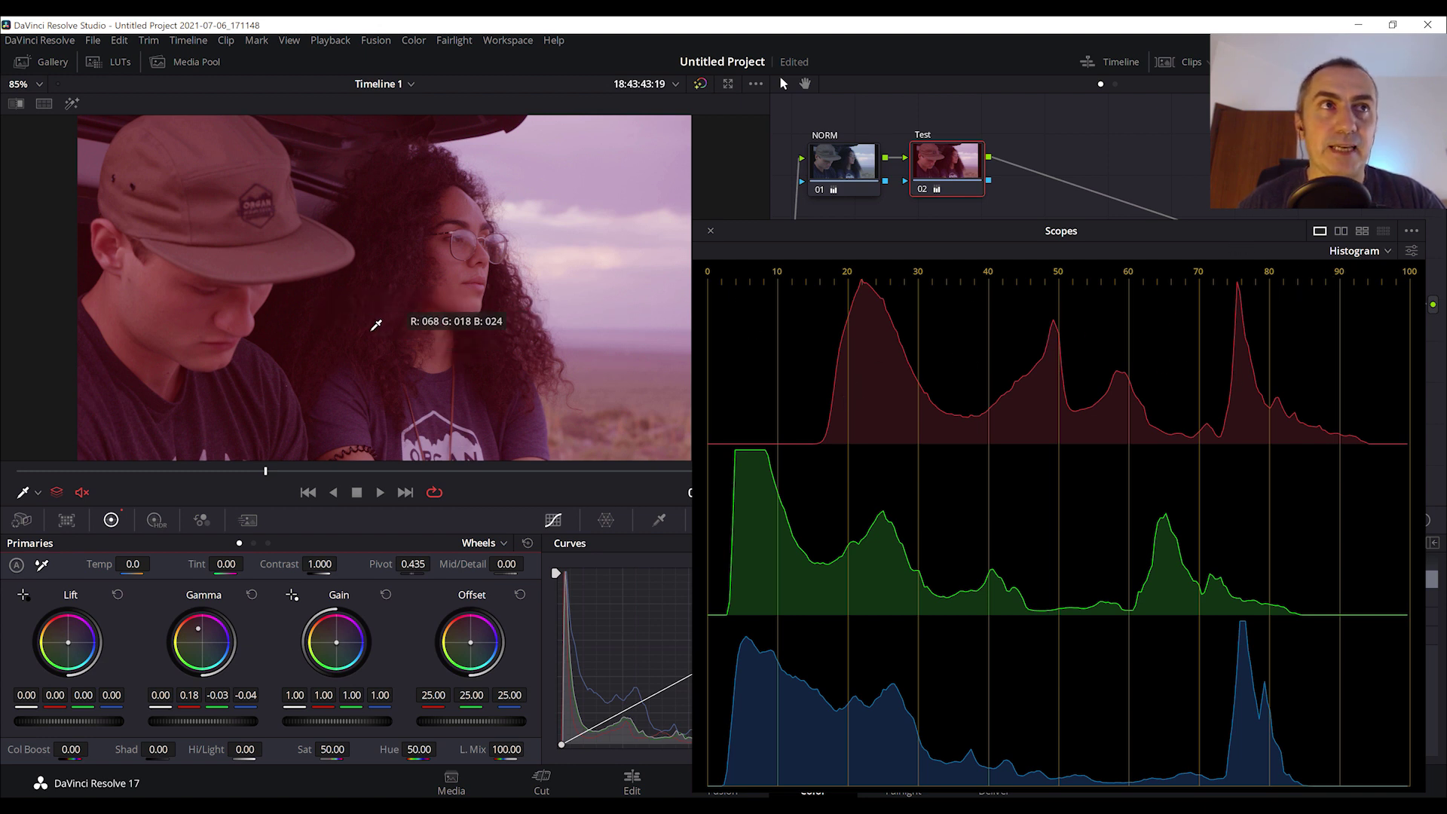
pyautogui.click(1411, 231)
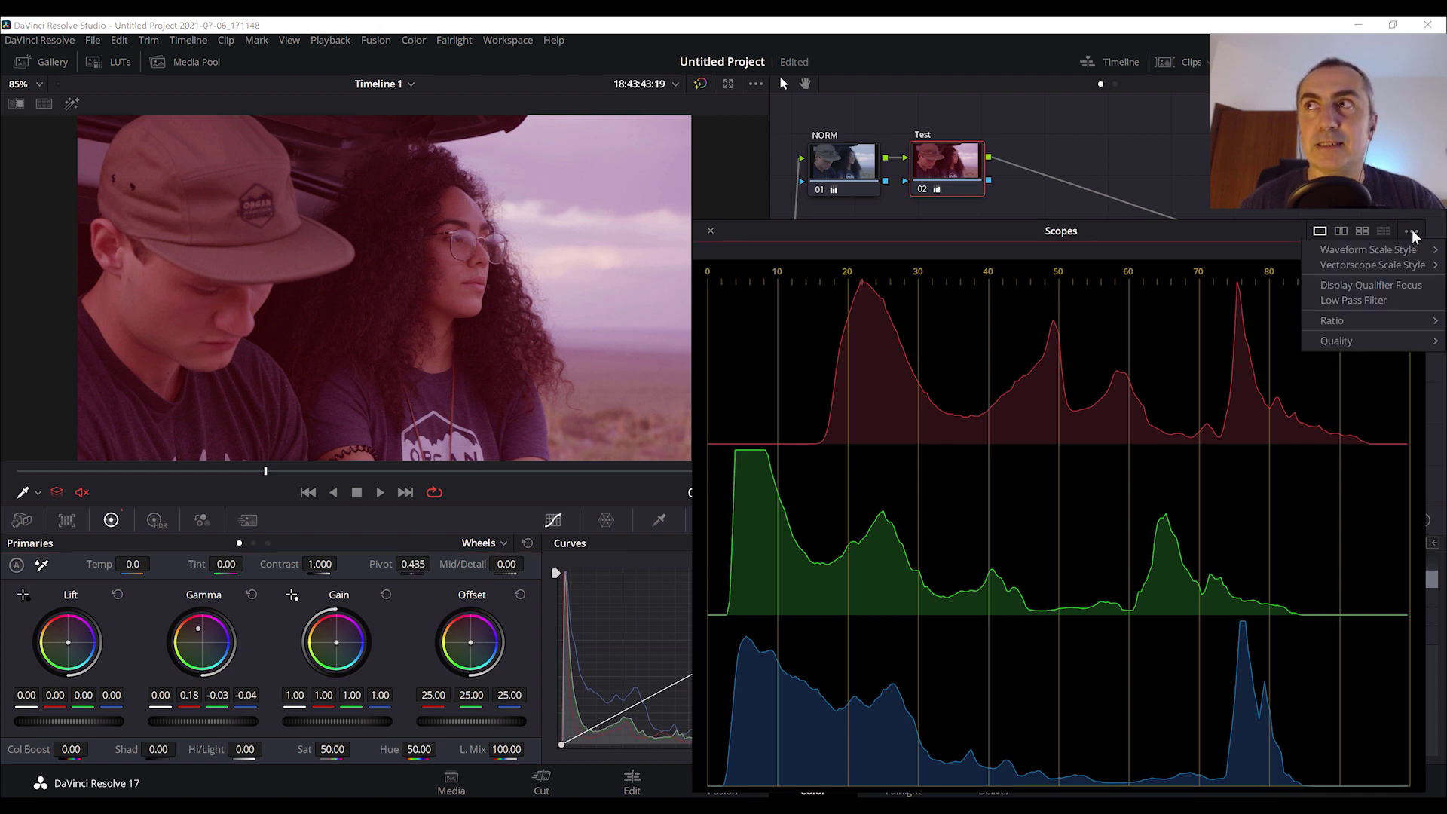
pyautogui.click(1391, 285)
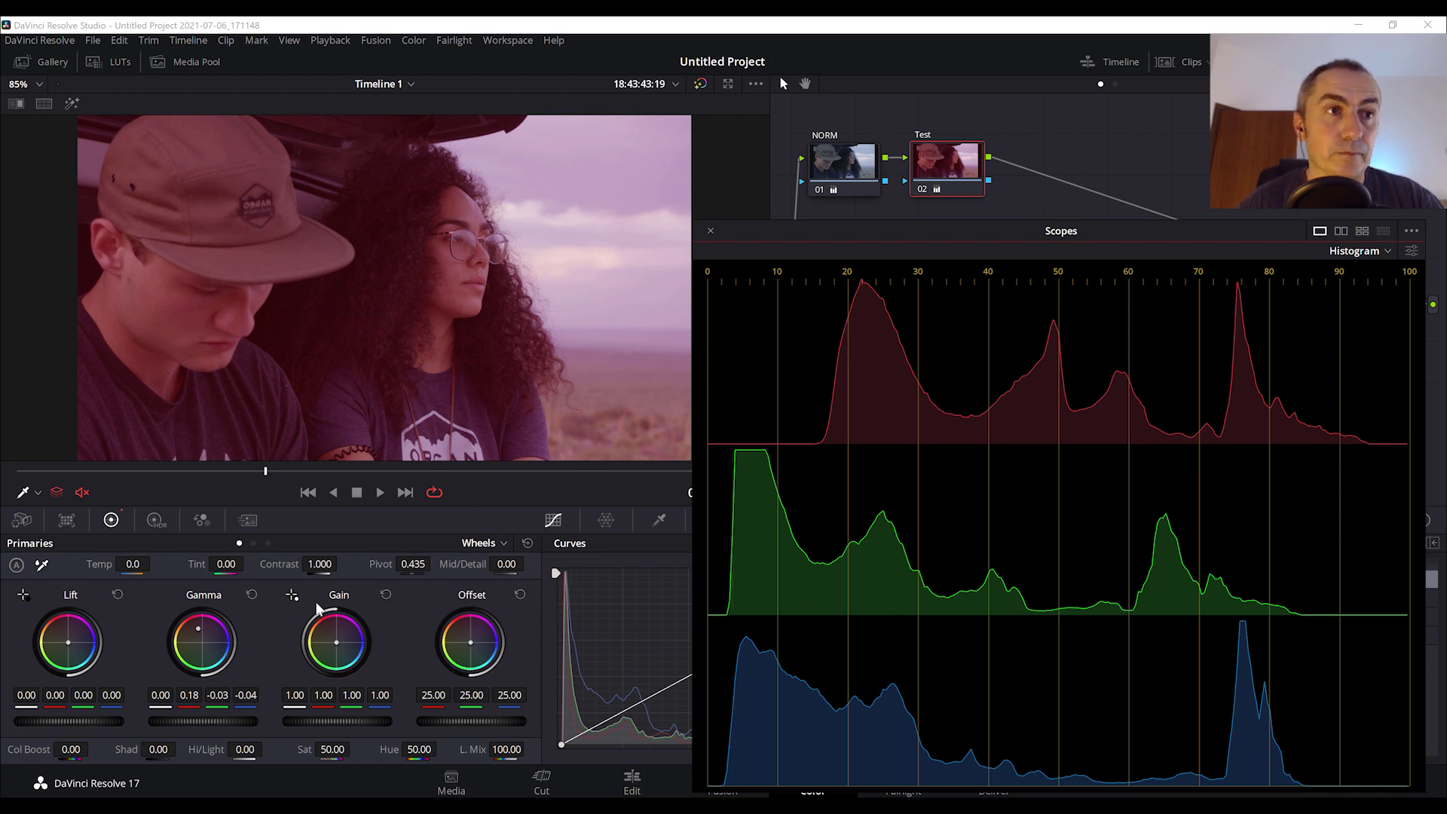
# Reset the Test node's Gamma to 0.00 and bring up the histogram display settings
pyautogui.click(252, 594)
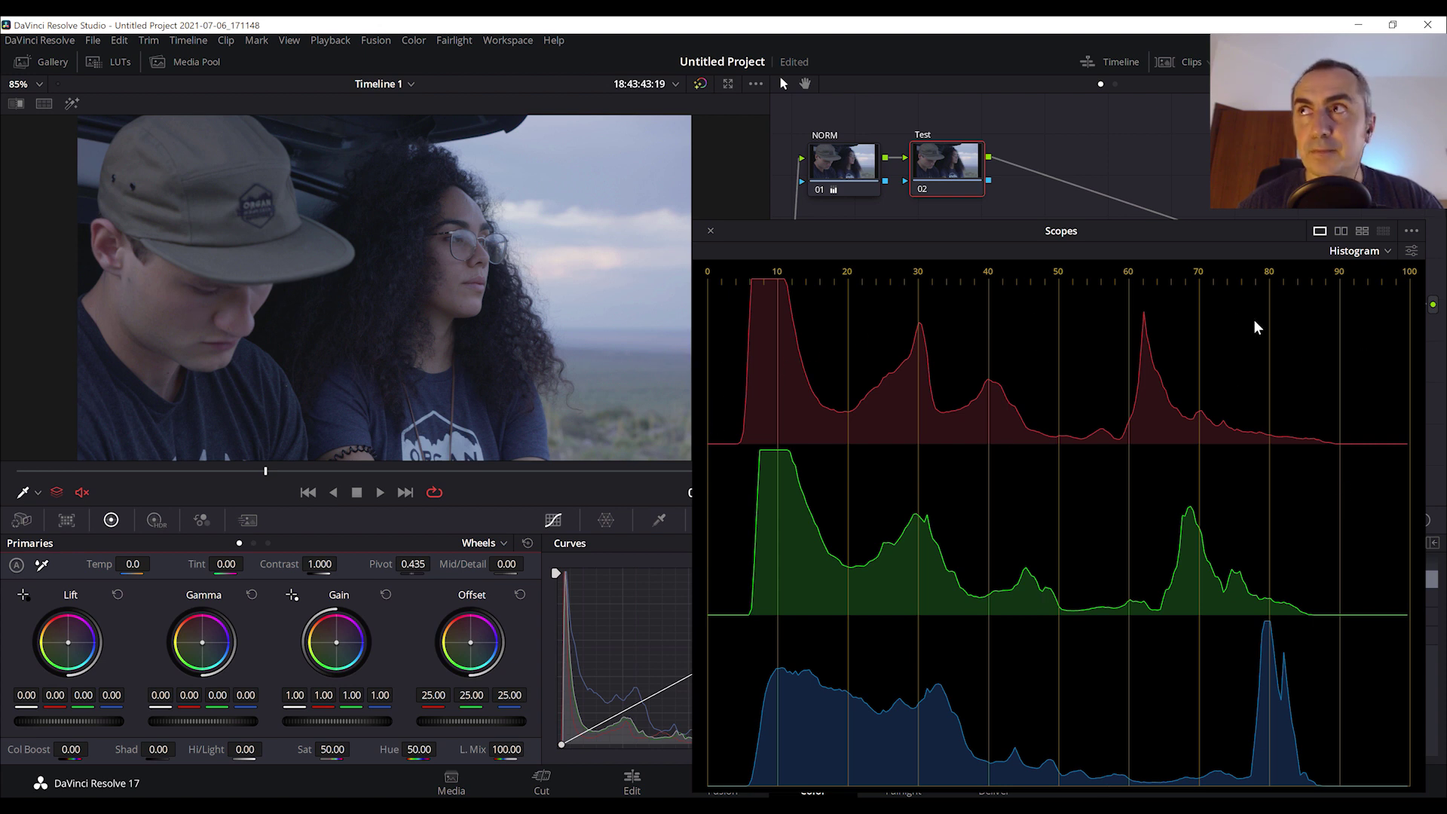
pyautogui.click(1413, 251)
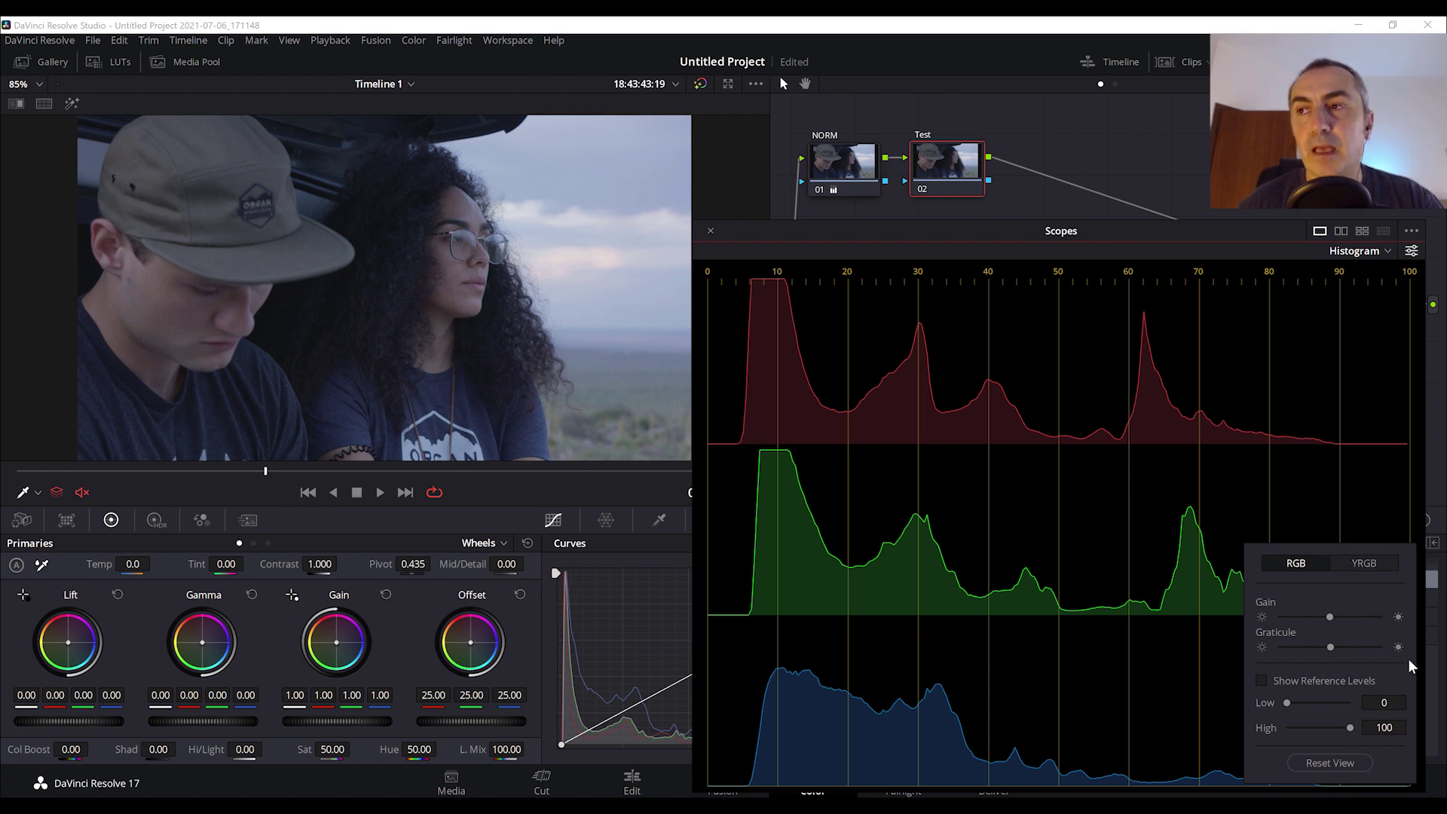
# Drag the histogram Gain slider left to shorten and dim the RGB traces
pyautogui.moveTo(1327, 614); pyautogui.dragTo(1286, 631)
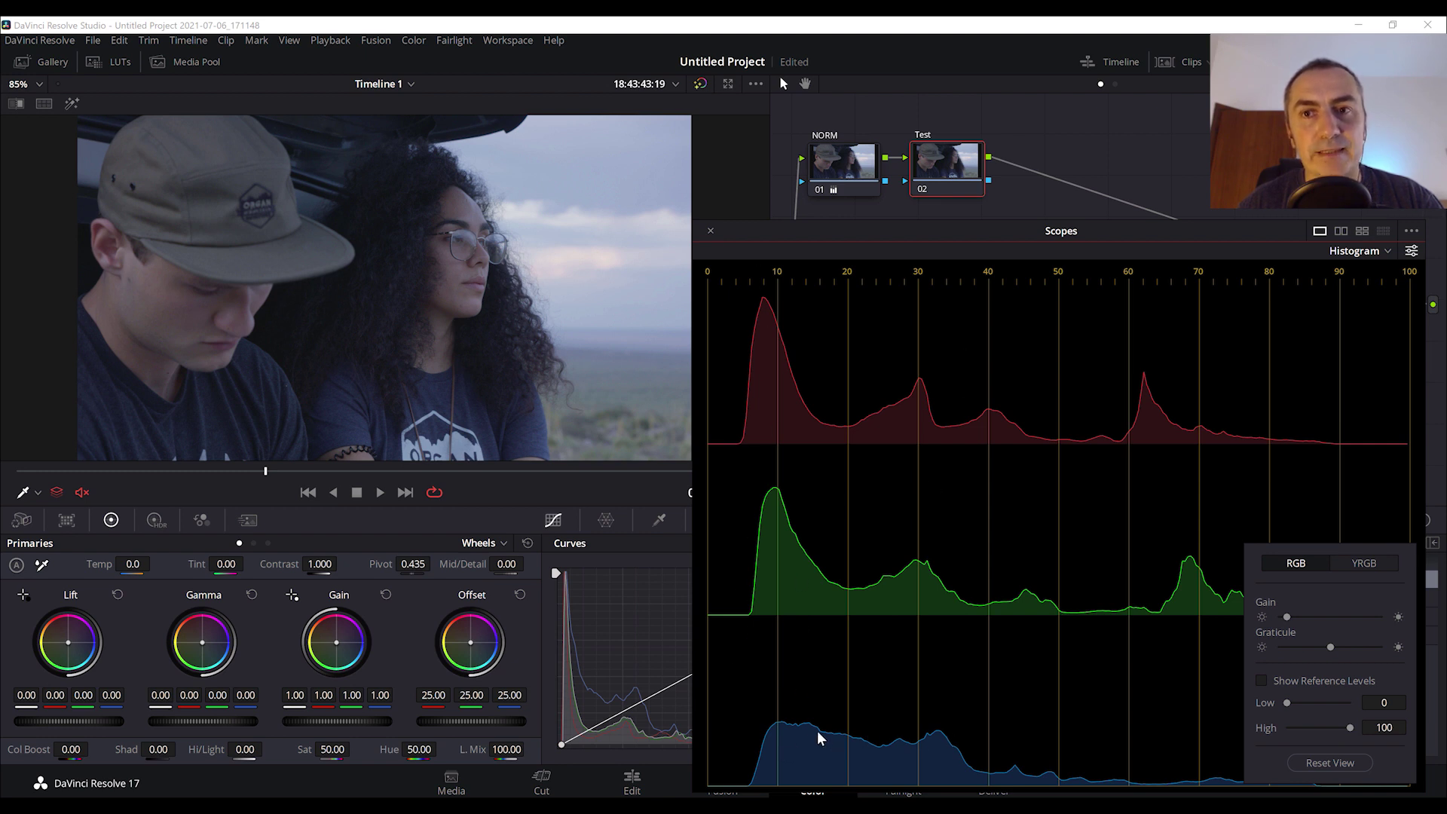
pyautogui.moveTo(232, 418)
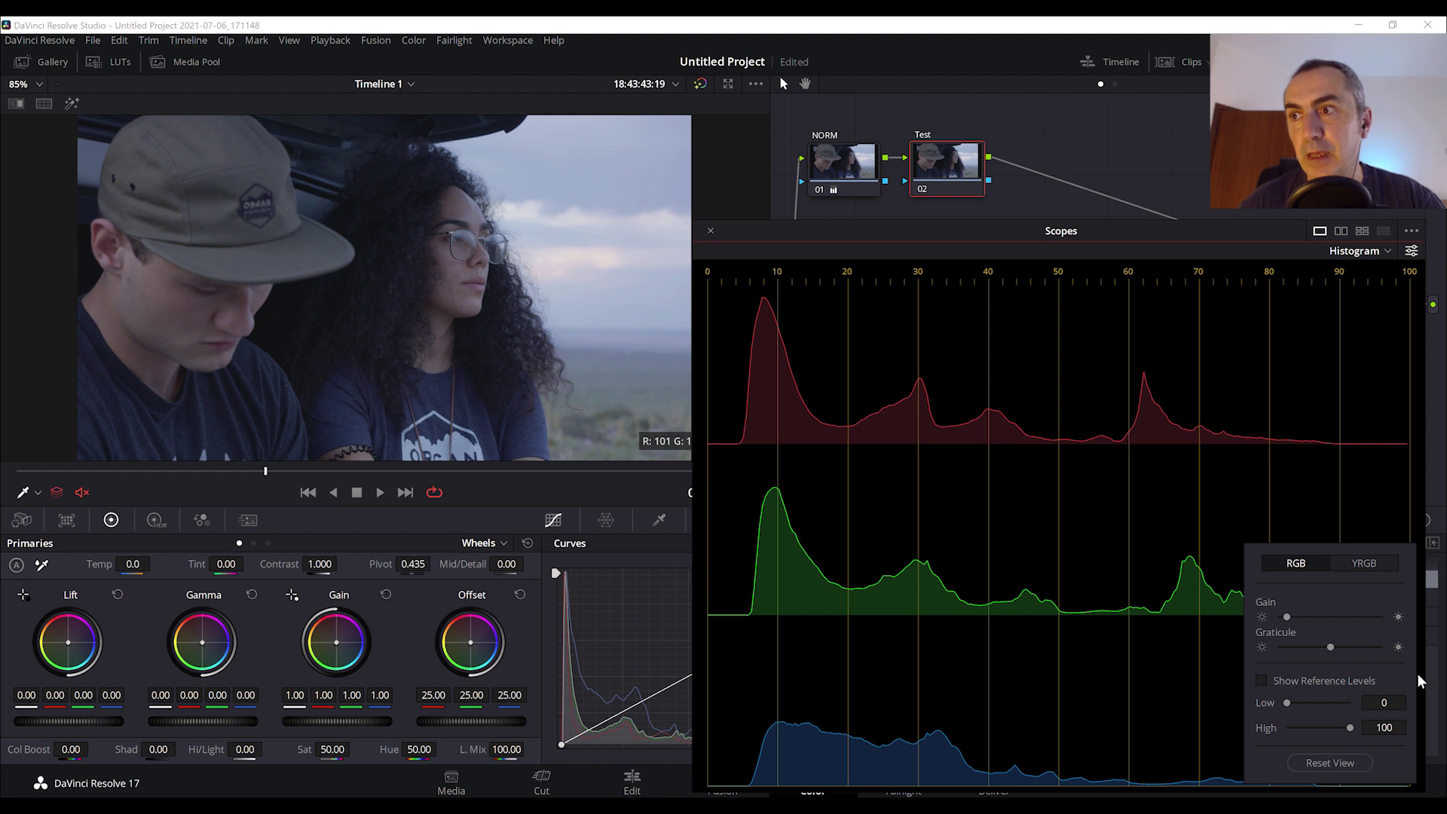
# Adjust the histogram Graticule slider back and forth to set the scale-line brightness
pyautogui.moveTo(1330, 646); pyautogui.dragTo(1368, 645)
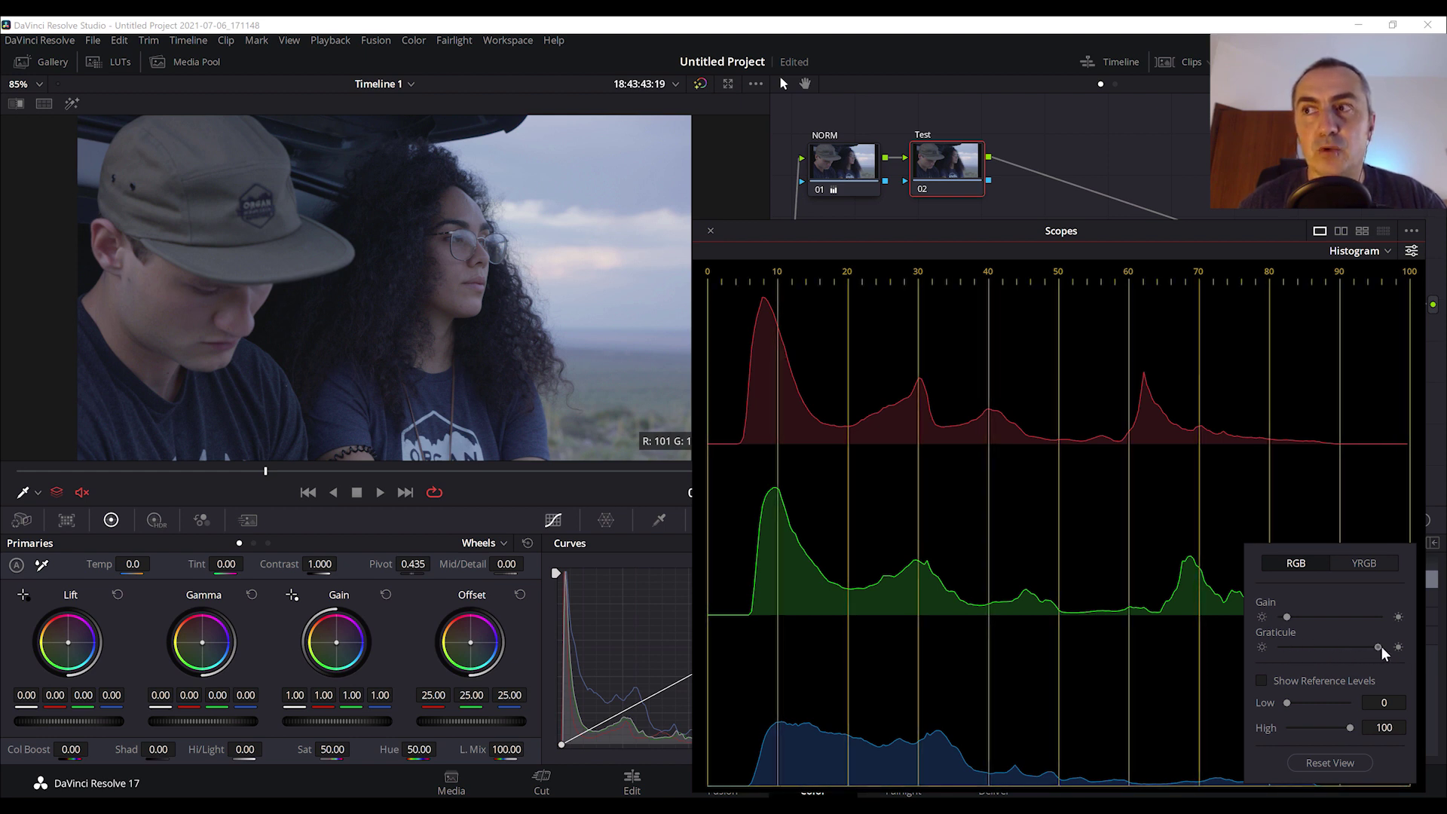
pyautogui.moveTo(1370, 647); pyautogui.dragTo(1343, 646)
pyautogui.moveTo(1364, 647); pyautogui.dragTo(1339, 646)
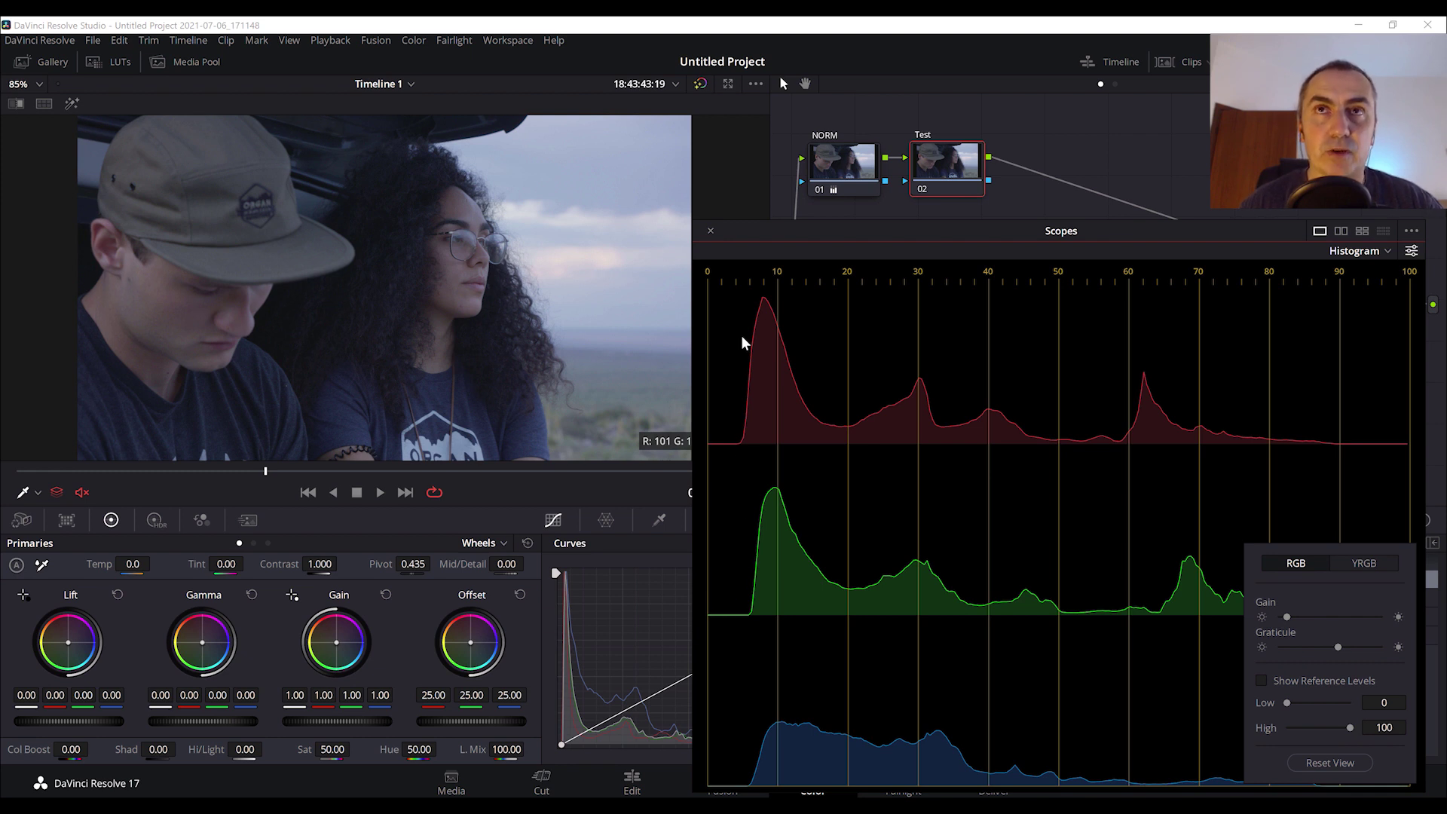
# Turn on Show Reference Levels with Low at 4 and High at 90
pyautogui.click(1259, 680)
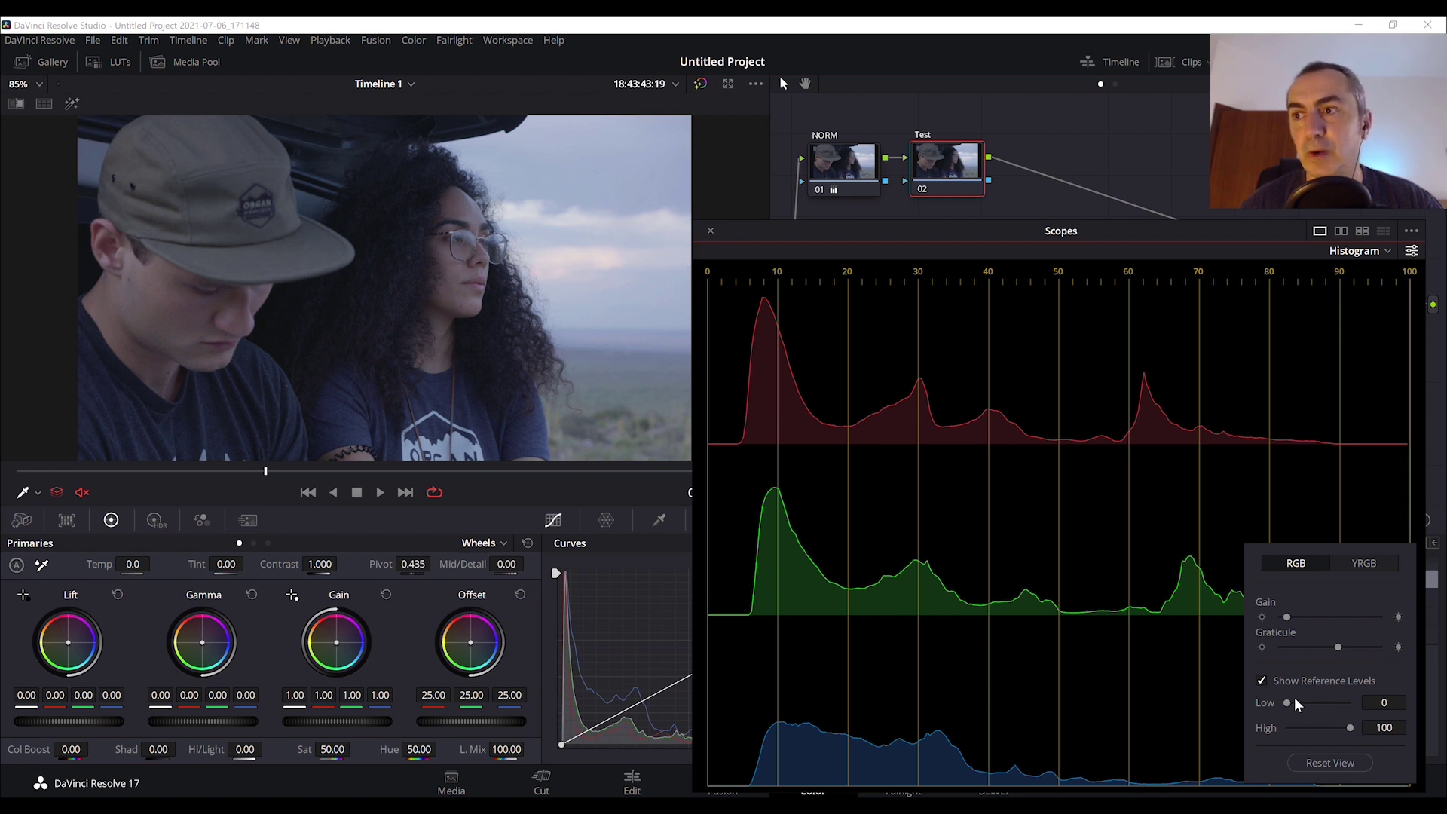
pyautogui.moveTo(1290, 704); pyautogui.dragTo(1287, 720)
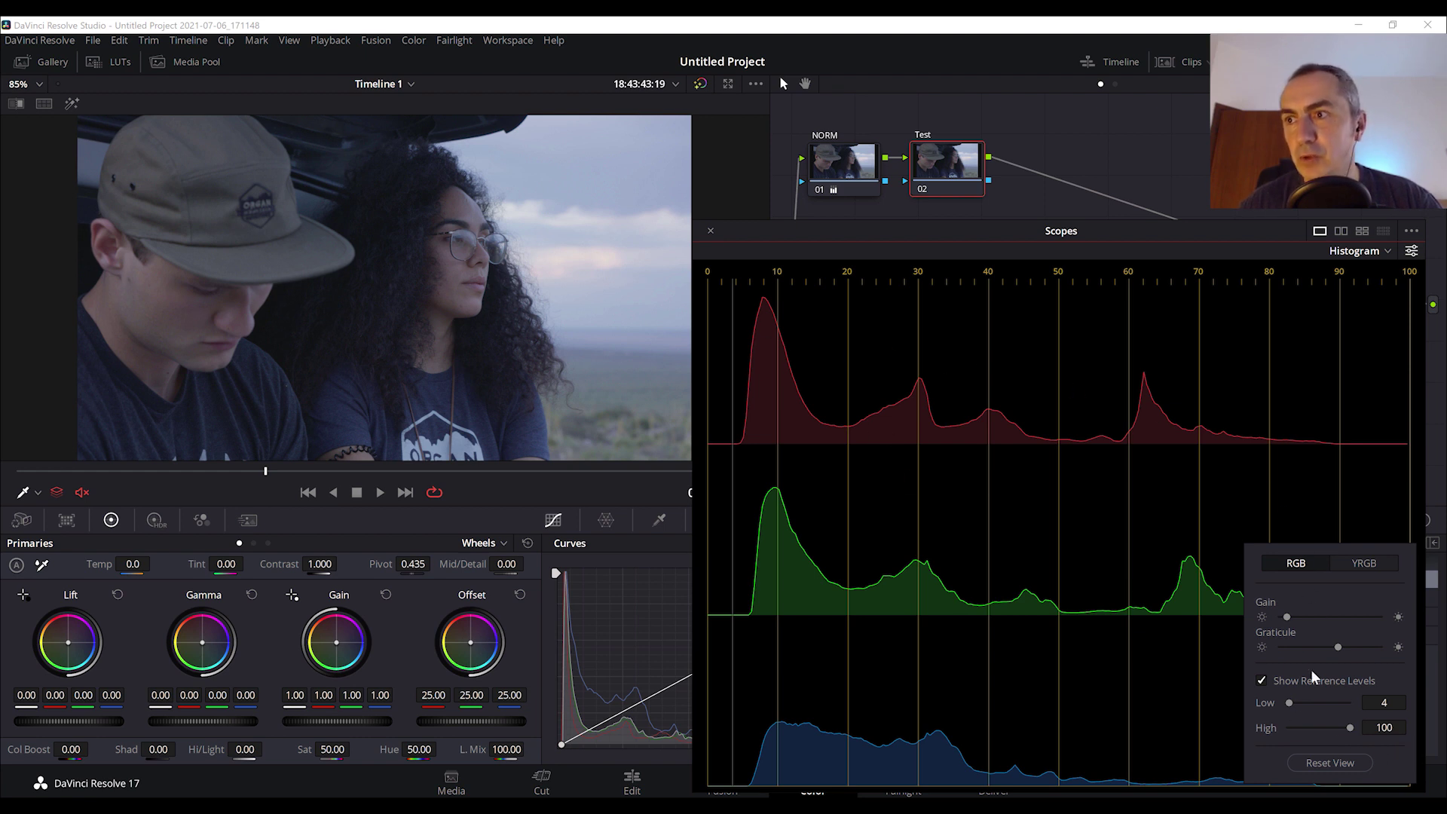
pyautogui.moveTo(1349, 728); pyautogui.dragTo(1342, 728)
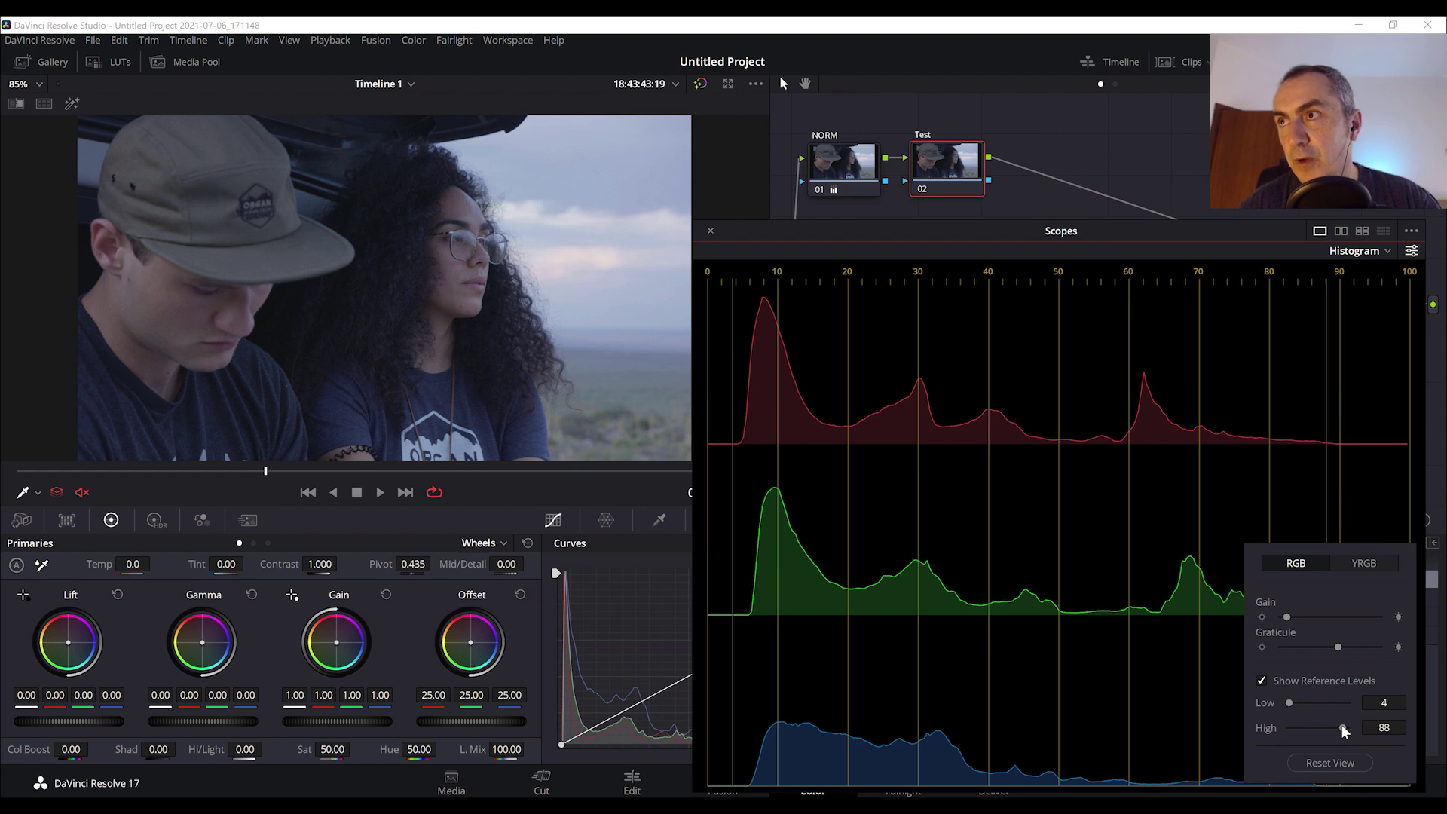
pyautogui.moveTo(1343, 729); pyautogui.dragTo(1346, 731)
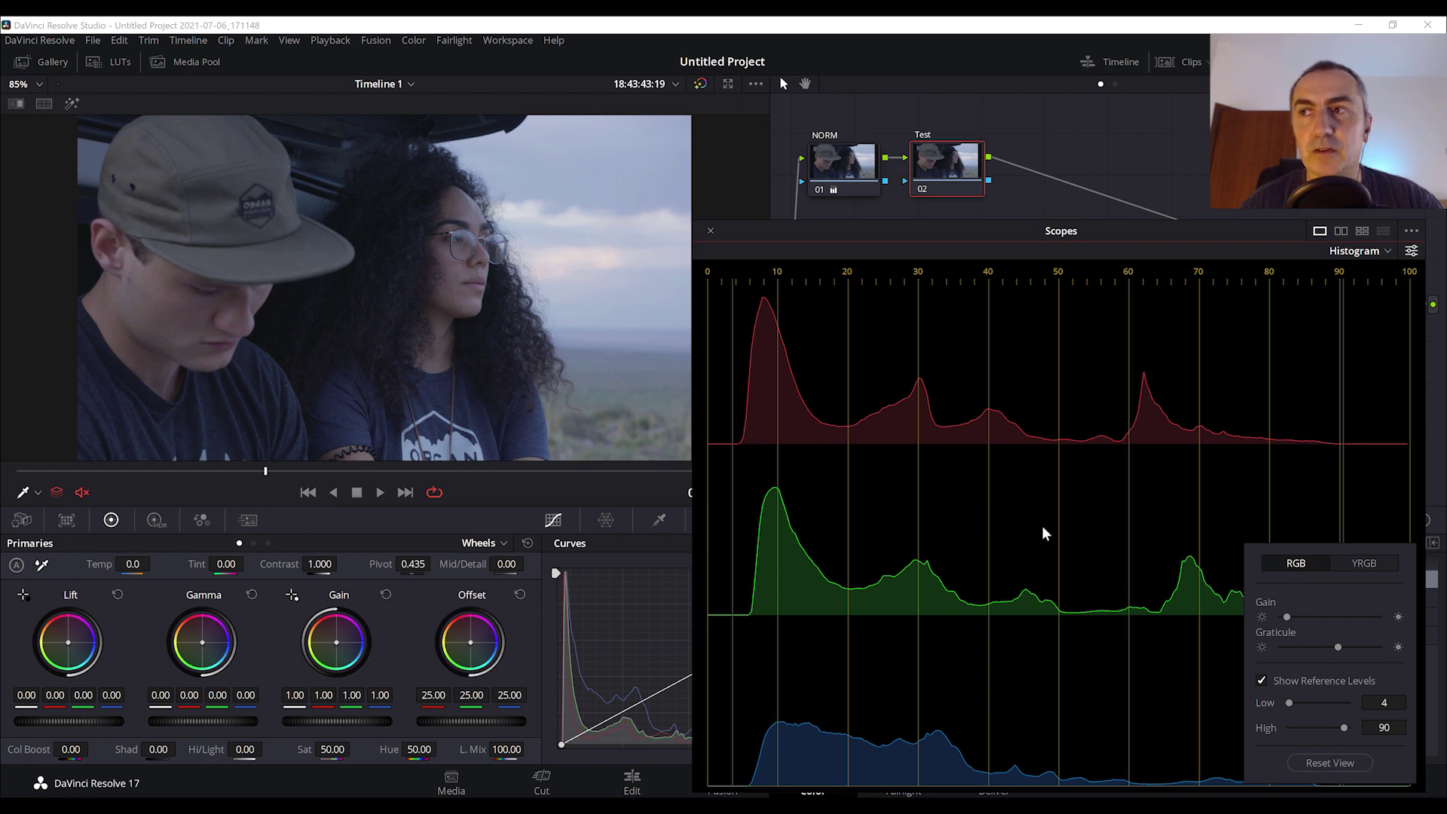
# Switch the histogram to YRGB mode and raise Gamma green to 0.06
pyautogui.click(1358, 567)
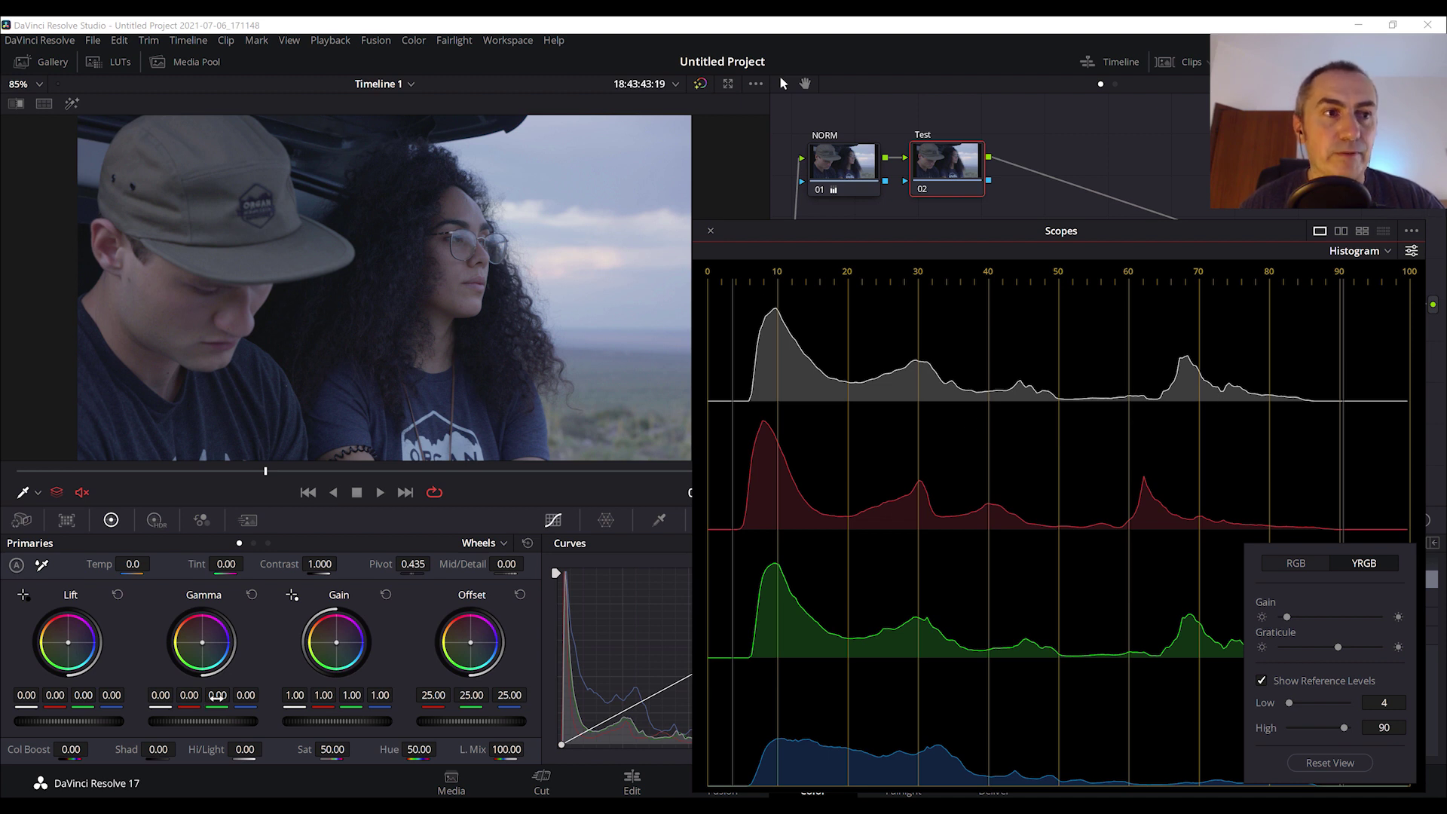
pyautogui.moveTo(217, 696); pyautogui.dragTo(222, 697)
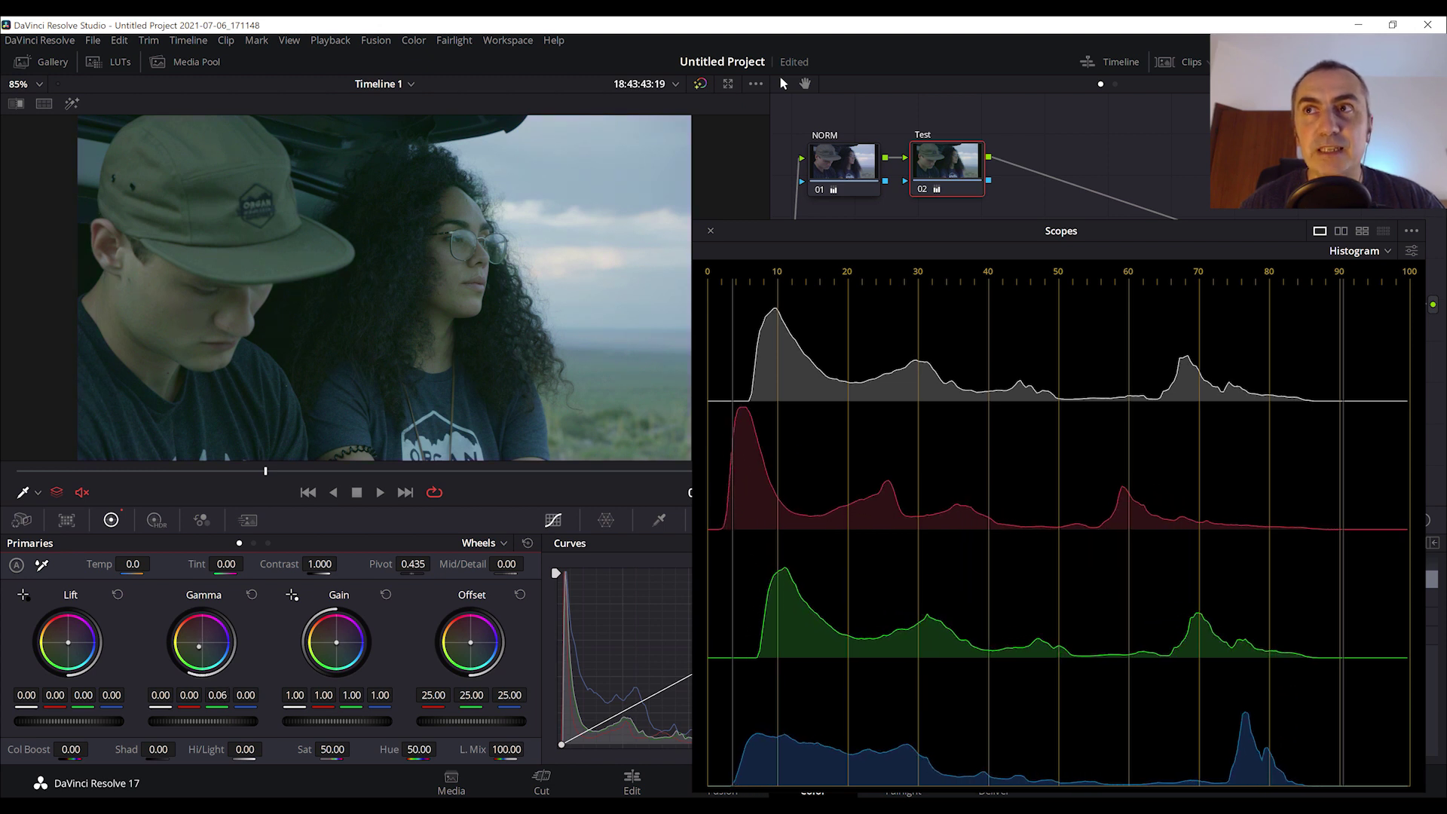
# Try negative Gamma green, reset Gamma, set L. Mix to 0.00, then settle green at -0.01
pyautogui.moveTo(222, 697); pyautogui.dragTo(210, 696)
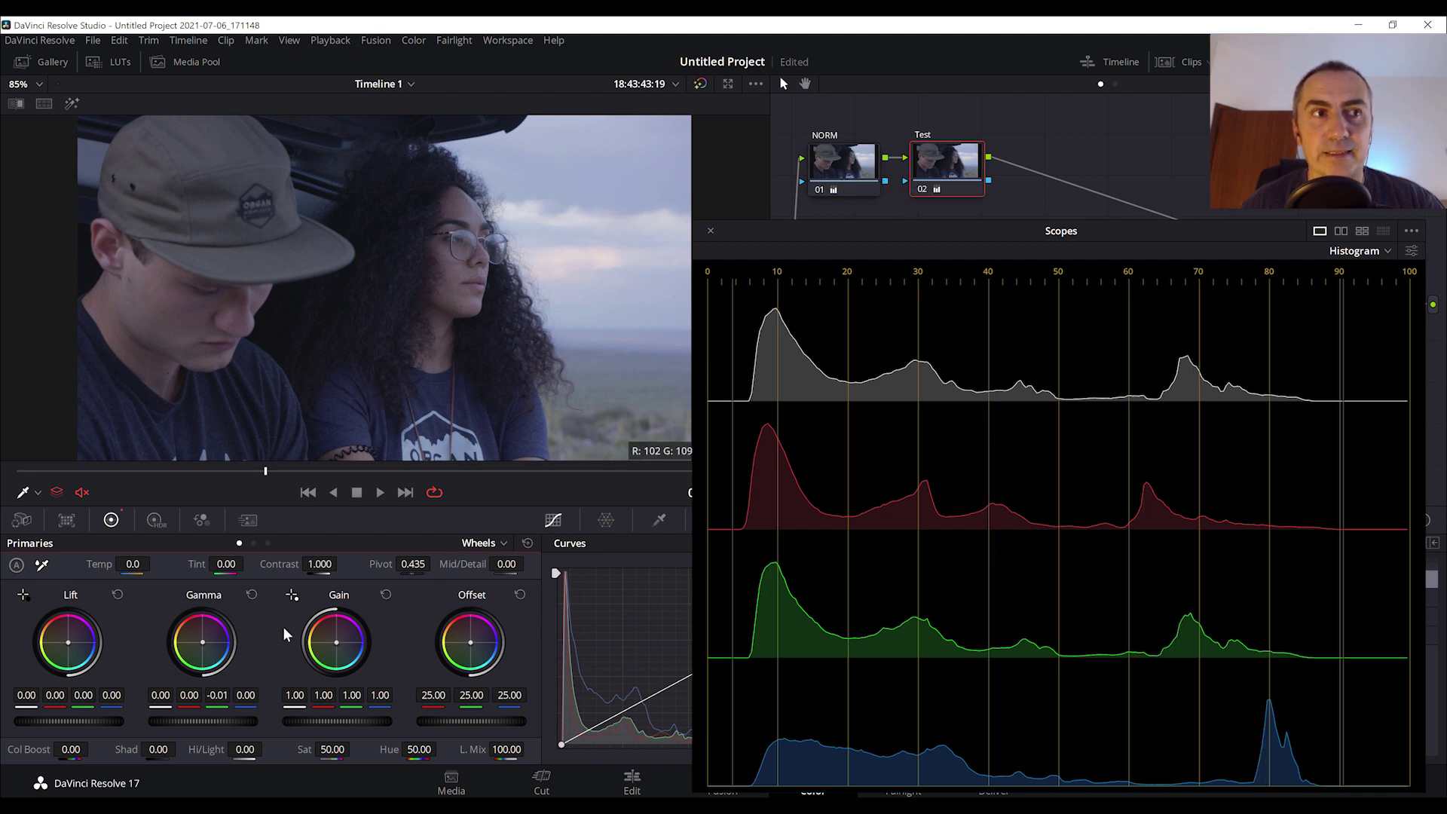
pyautogui.click(253, 595)
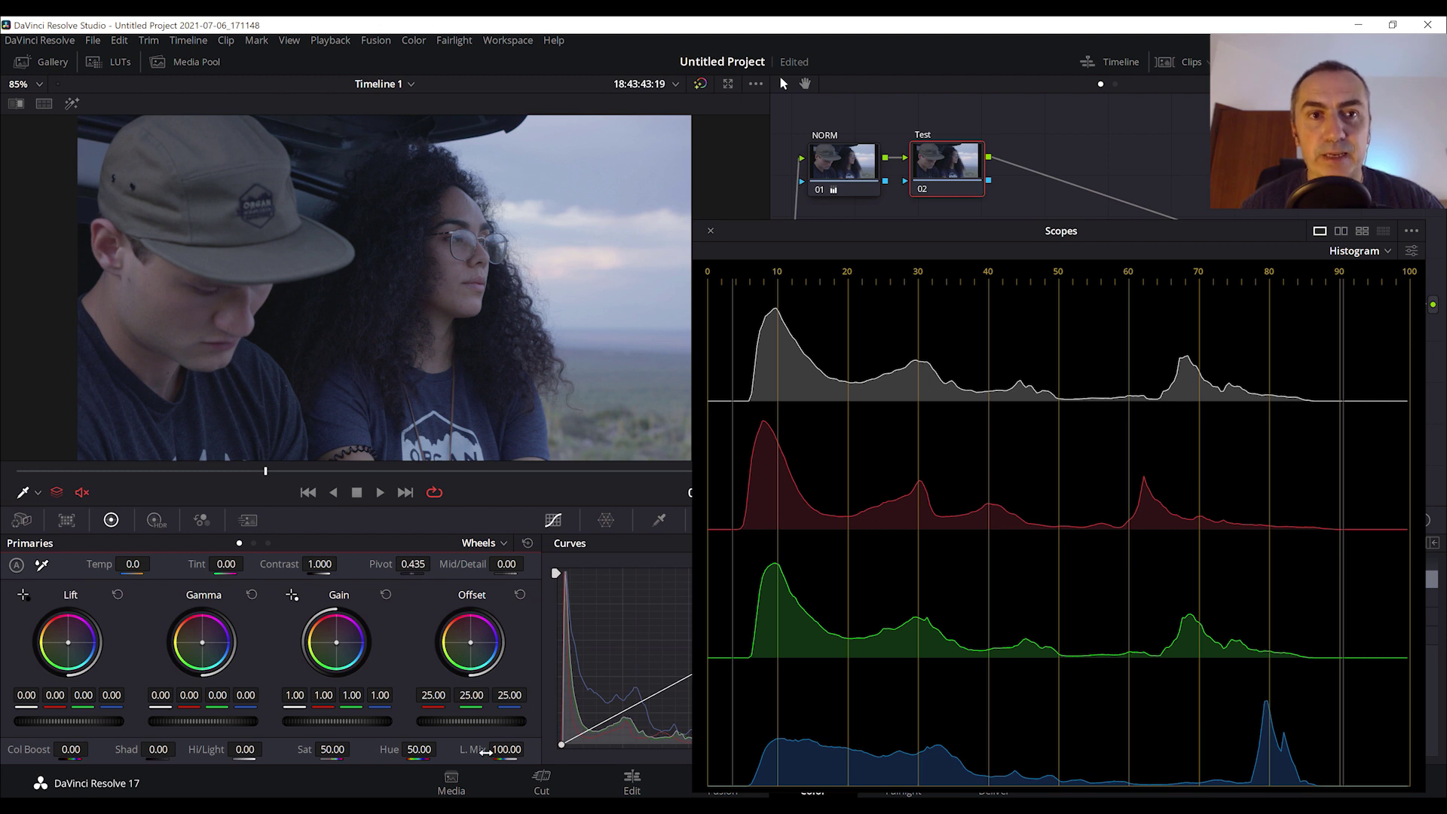
pyautogui.moveTo(516, 749); pyautogui.dragTo(512, 749)
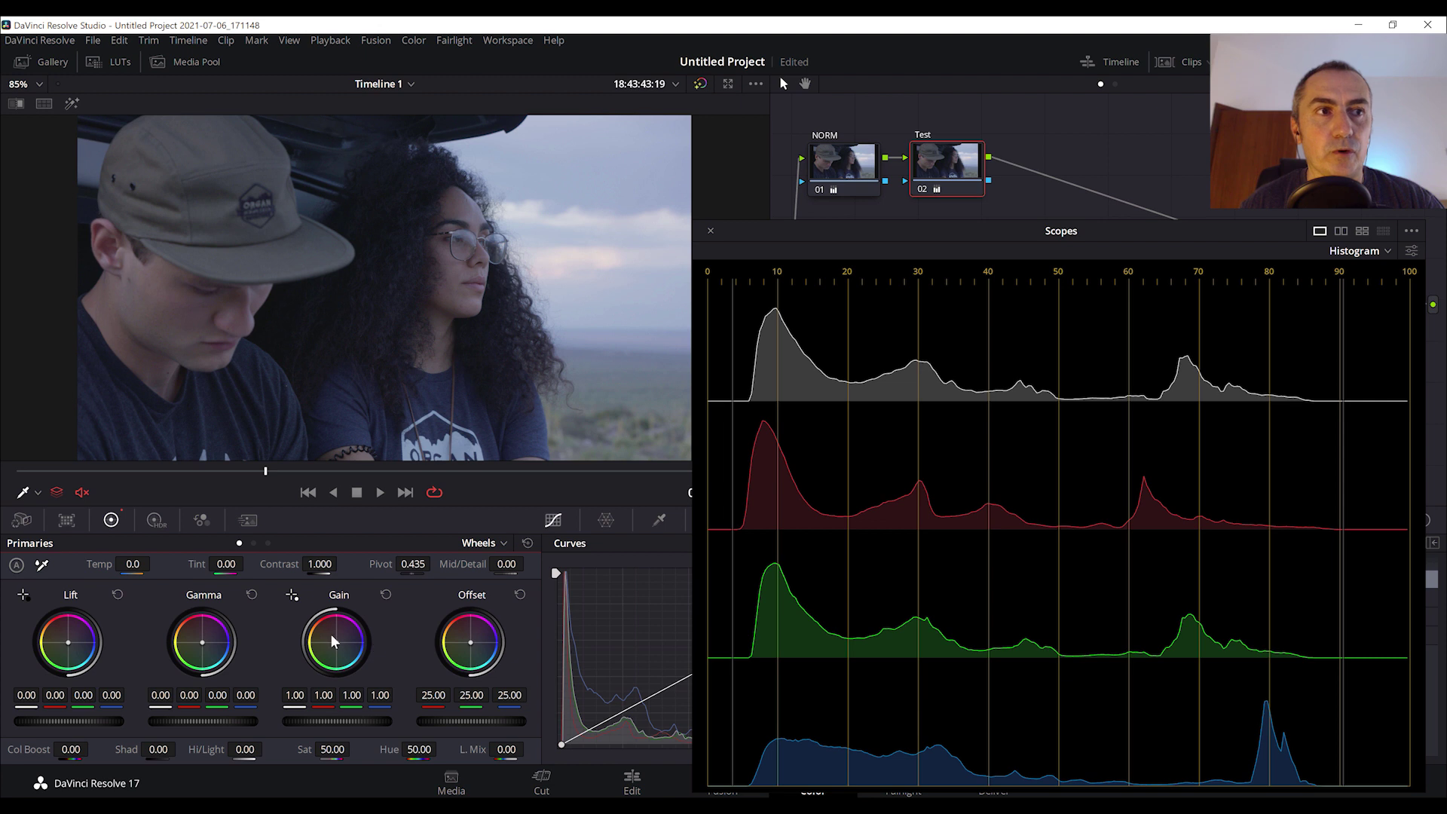
pyautogui.moveTo(216, 695)
pyautogui.mouseDown()
pyautogui.moveTo(249, 695)
pyautogui.moveTo(218, 695)
pyautogui.mouseUp()
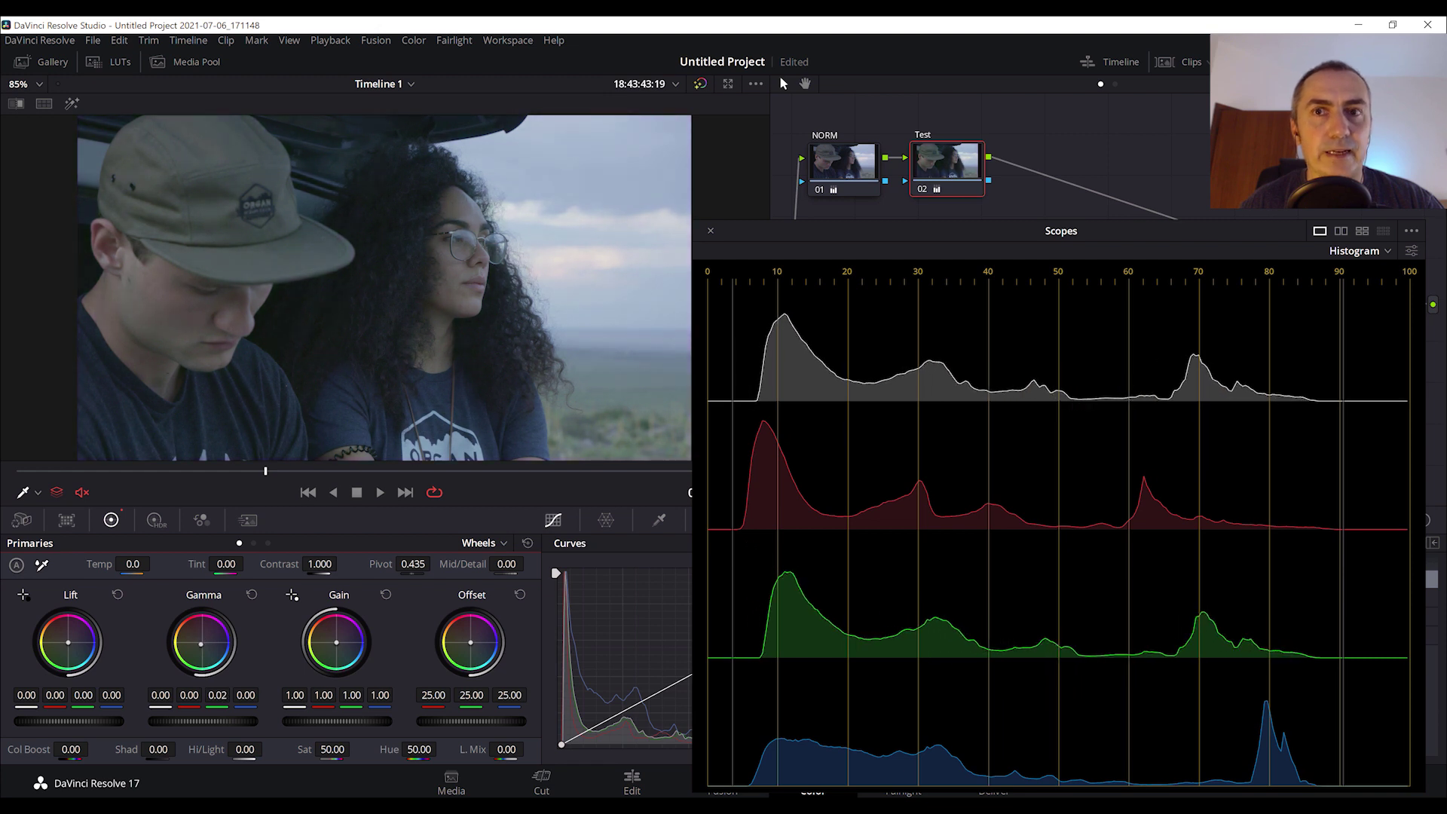
pyautogui.moveTo(218, 695); pyautogui.dragTo(215, 695)
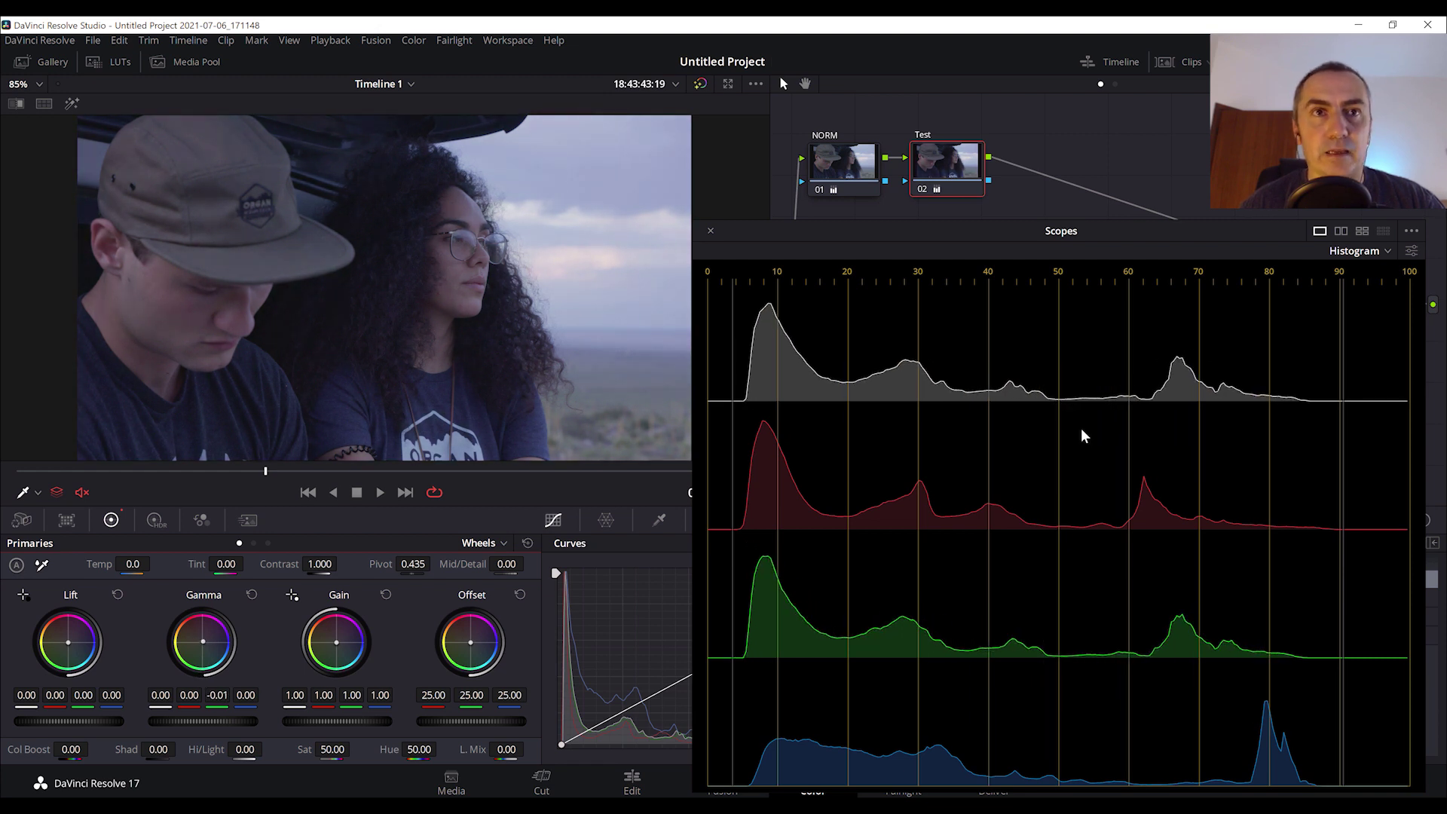